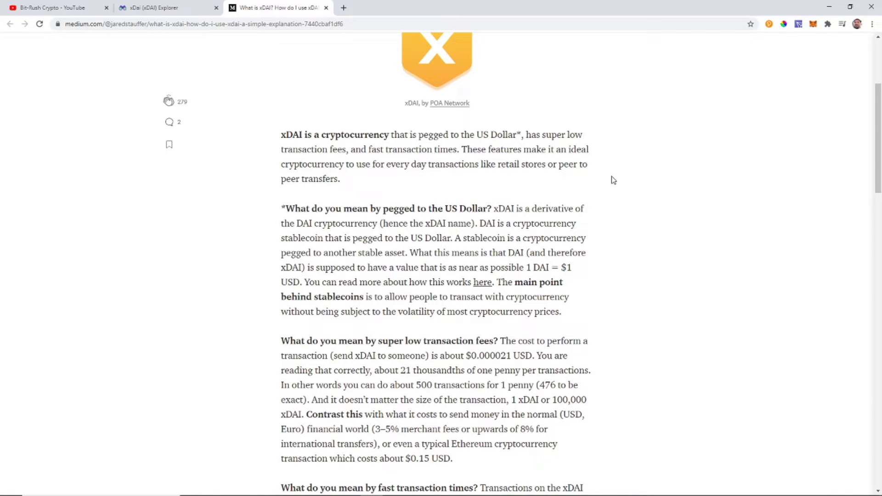
Read the xDAI article's sections on the US Dollar peg and the super low transaction fees.
scroll(613, 180, "down", 2)
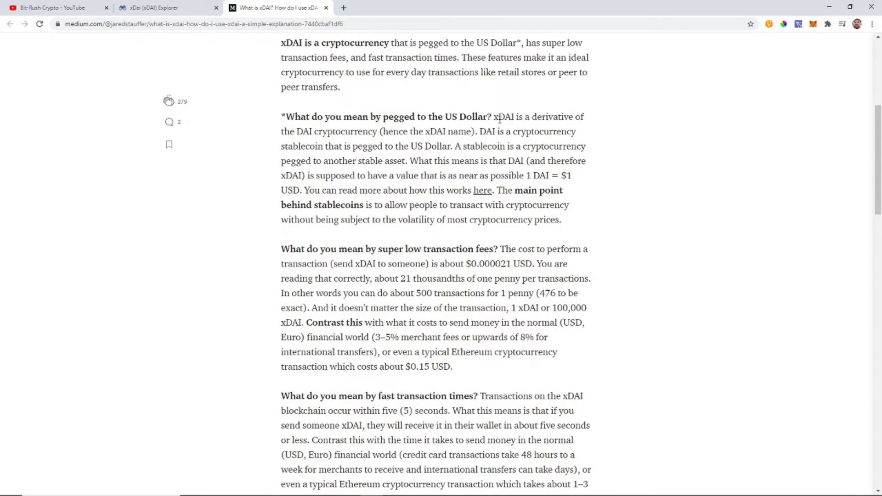
left_click_drag(556, 177, 584, 179)
left_click(703, 181)
scroll(698, 177, "down", 3)
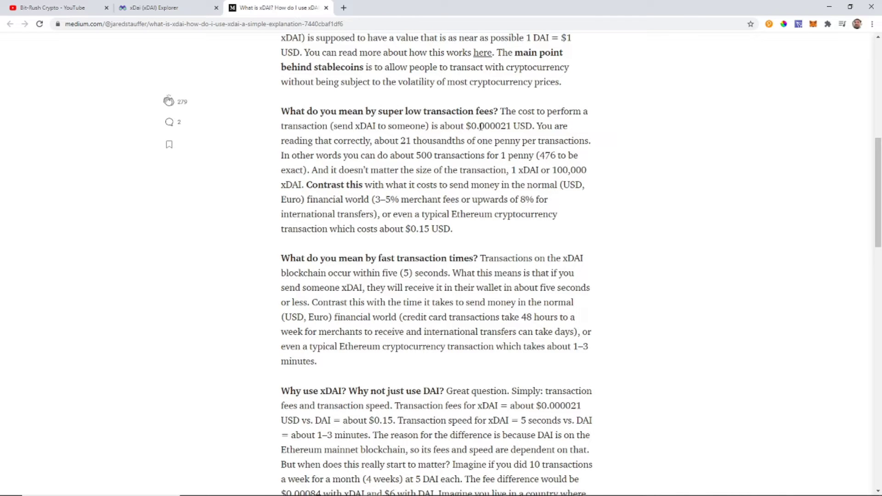
left_click_drag(480, 127, 512, 127)
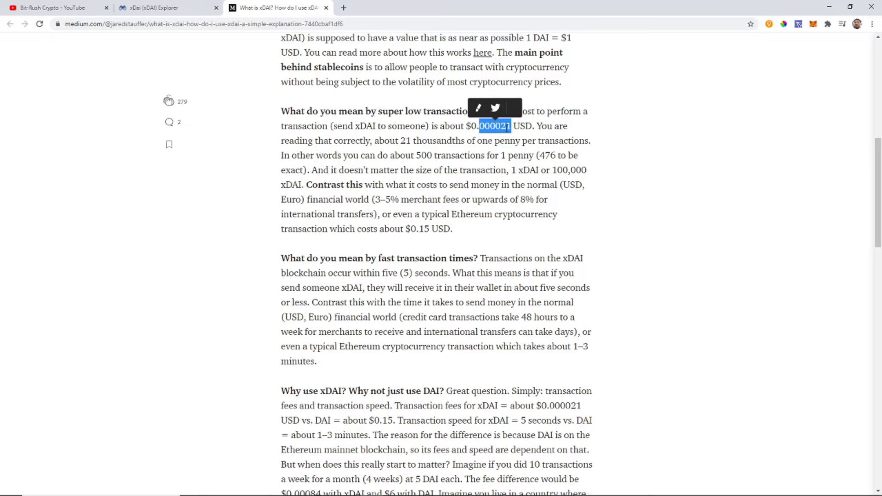
left_click(621, 156)
scroll(621, 159, "down", 2)
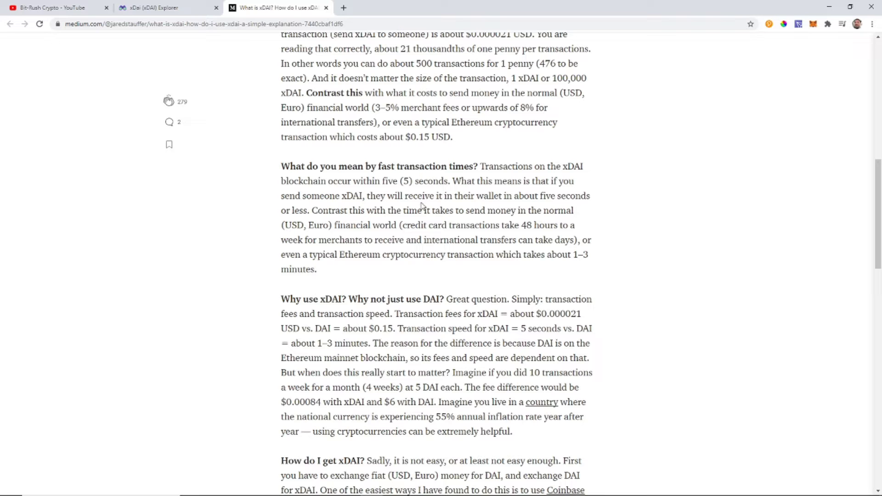
Read the article's sections on fast transaction times, why to use xDAI instead of DAI, and how to get xDAI.
left_click_drag(403, 182, 450, 183)
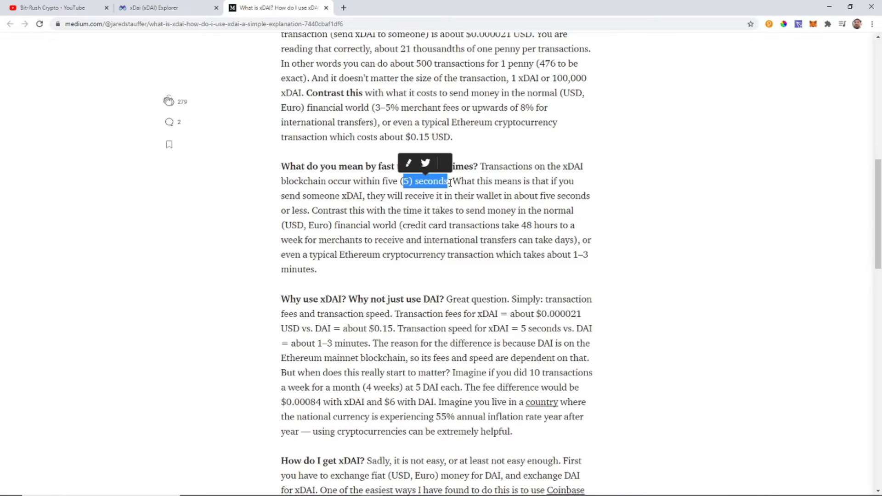
scroll(618, 187, "down", 2)
scroll(618, 186, "down", 3)
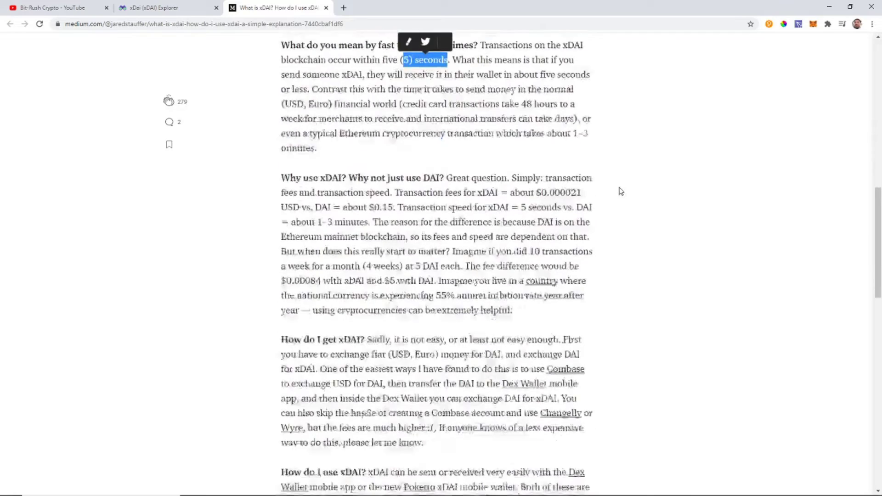
left_click_drag(283, 160, 444, 159)
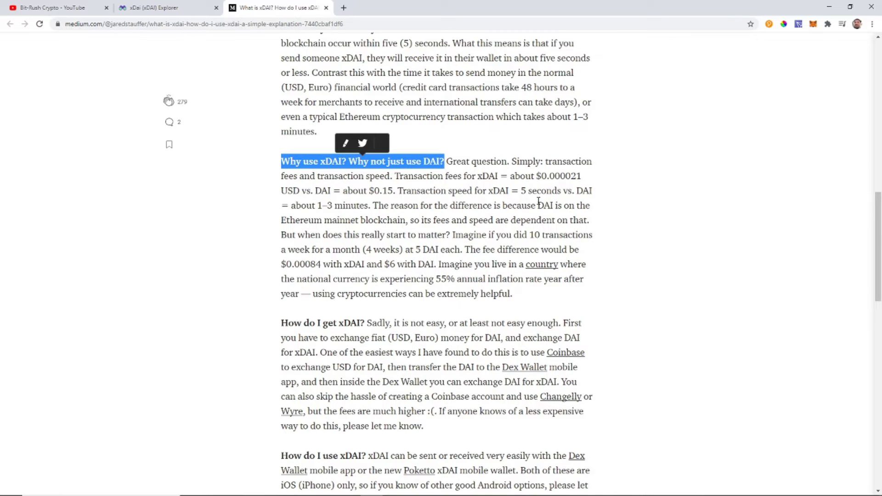
scroll(539, 202, "down", 2)
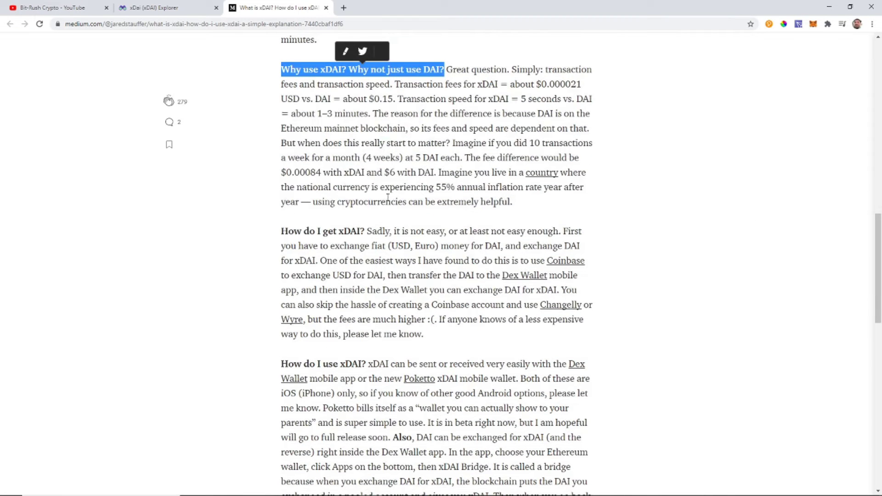
scroll(436, 197, "down", 1)
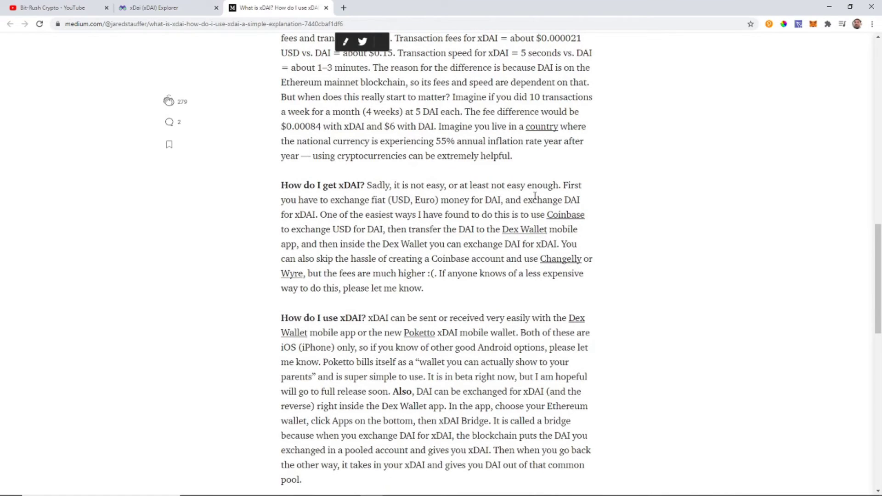
scroll(533, 197, "down", 3)
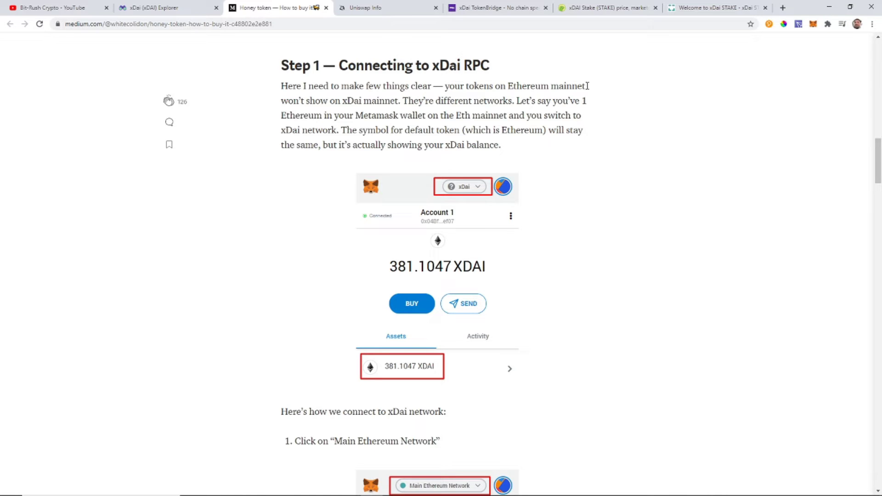
Open the MetaMask wallet in expanded view and start a new Custom RPC network.
left_click(814, 27)
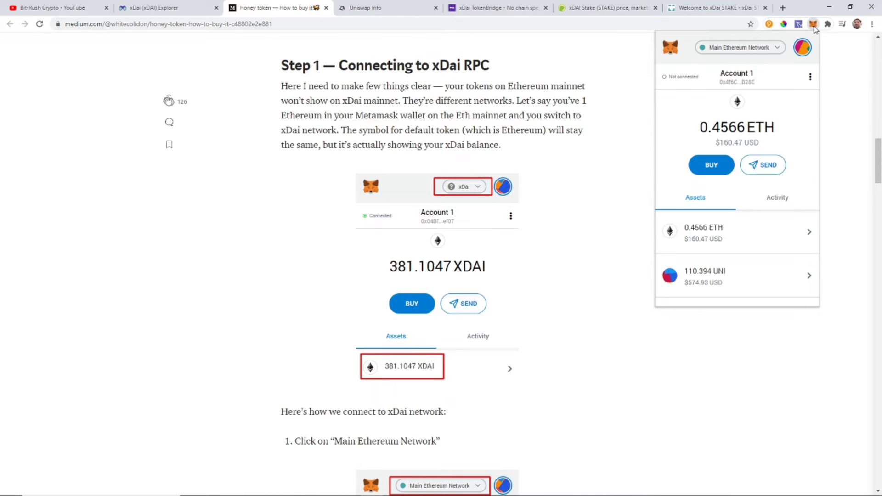
left_click(811, 78)
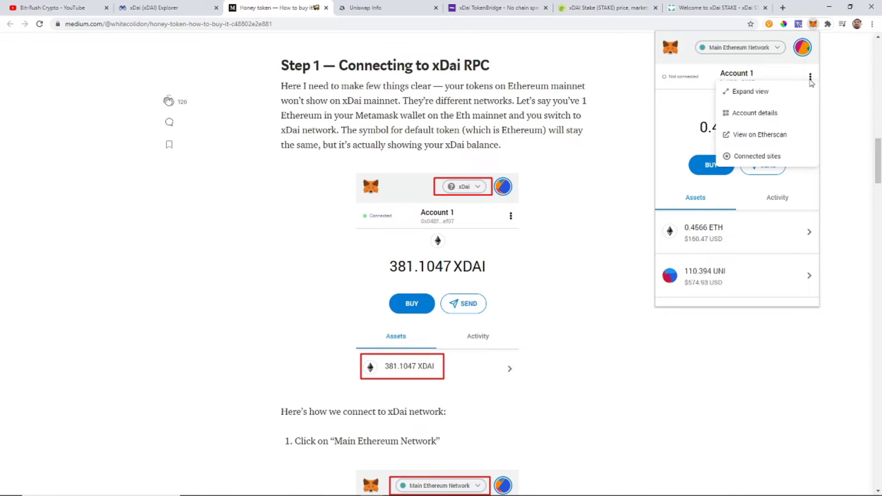
left_click(727, 95)
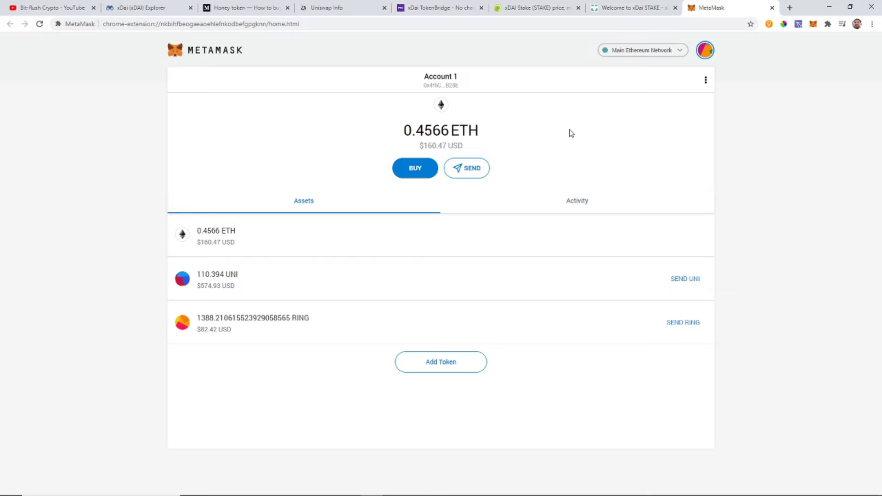
left_click(680, 51)
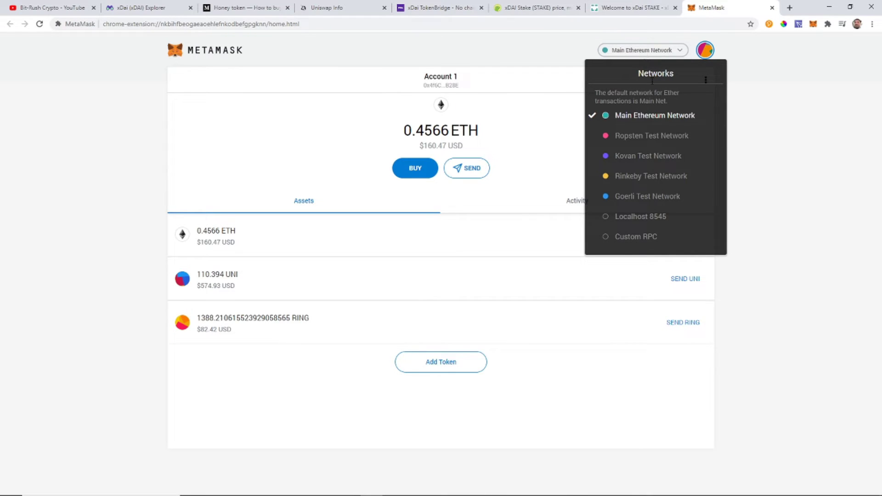
left_click(638, 242)
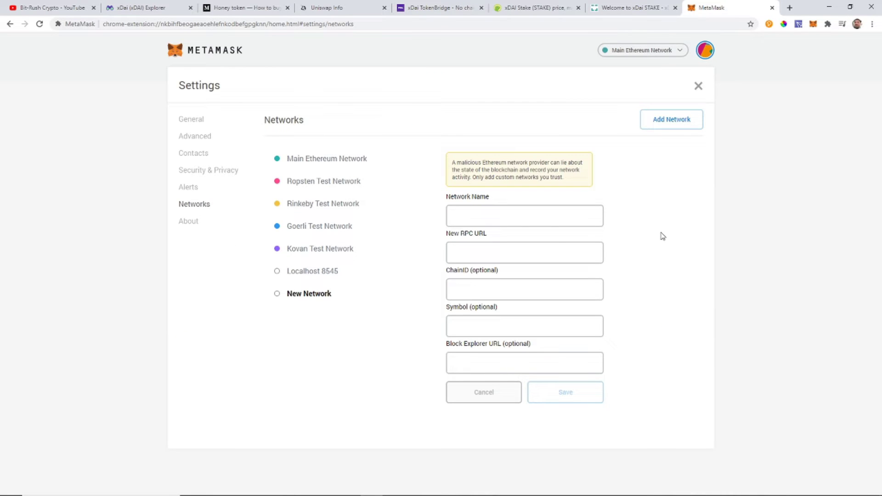
left_click(484, 216)
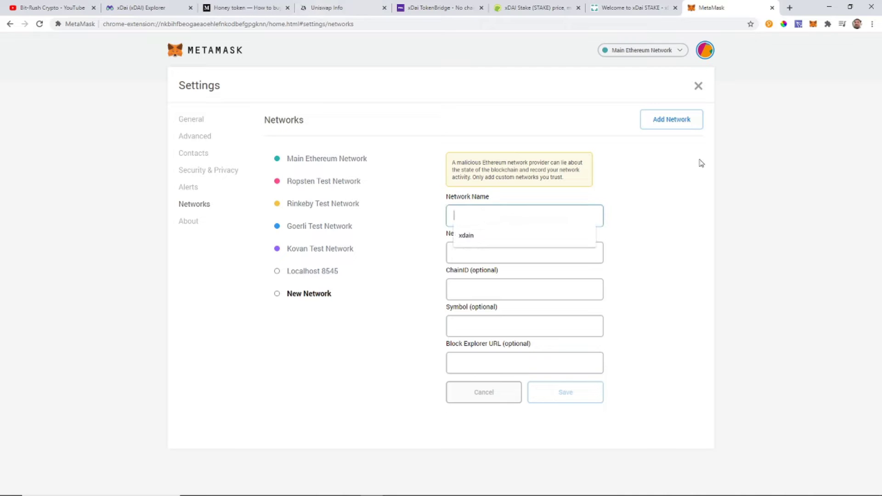
left_click(806, 201)
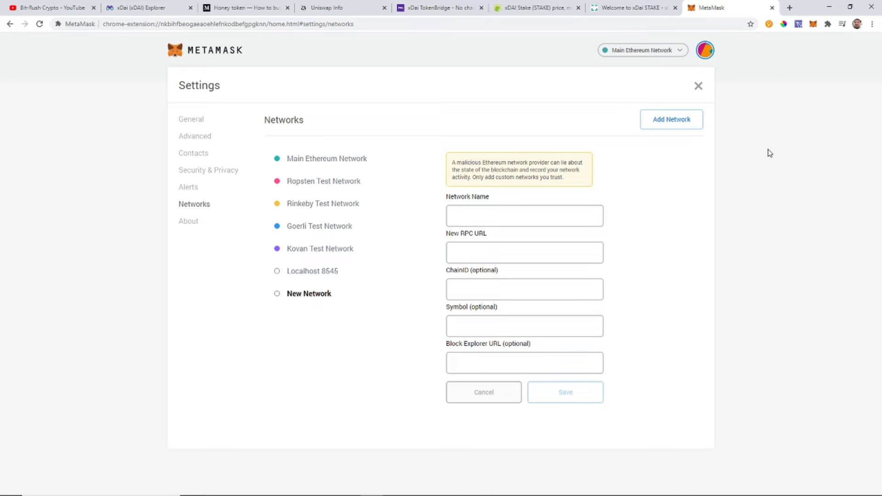
left_click(250, 12)
scroll(442, 307, "down", 8)
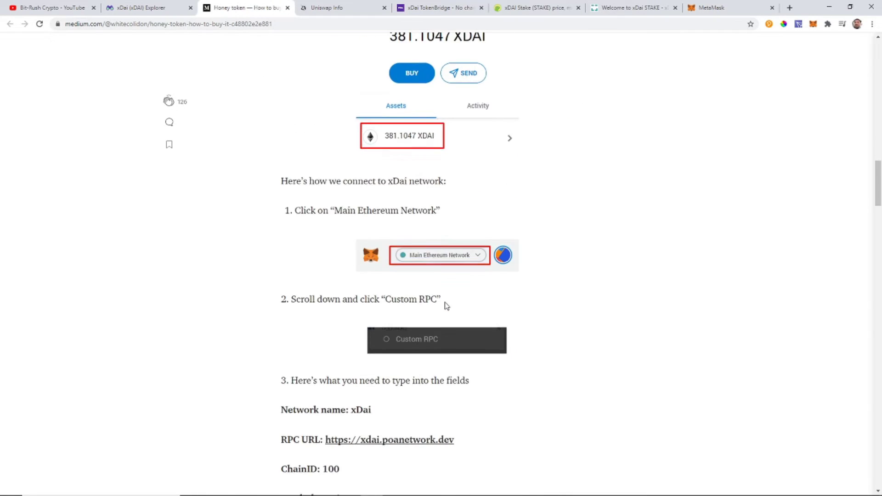
scroll(445, 307, "down", 2)
left_click_drag(351, 181, 375, 183)
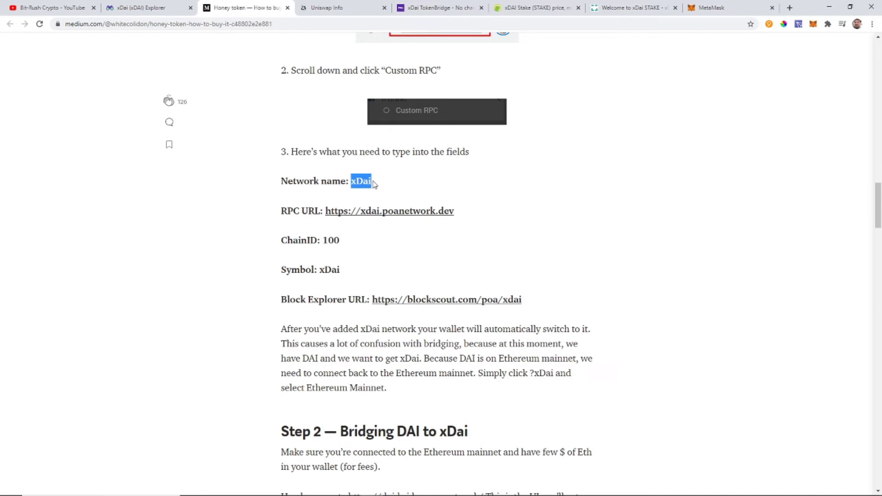
left_click(835, 210)
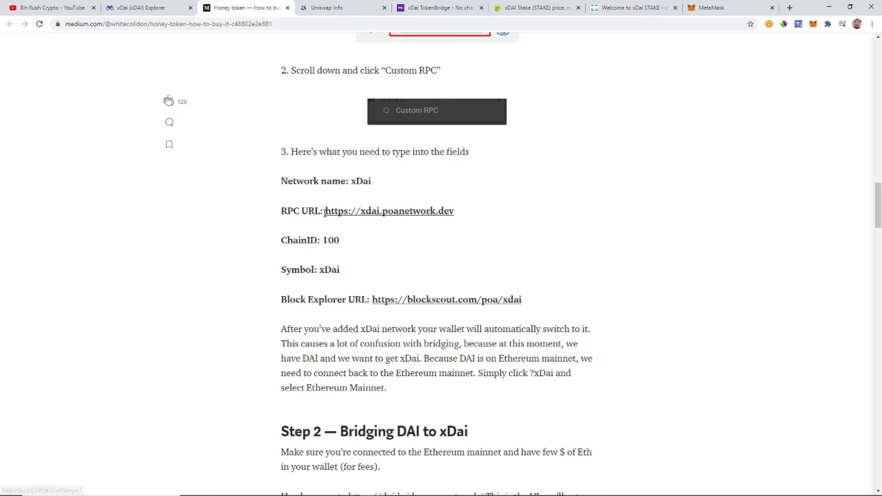
left_click_drag(326, 212, 472, 216)
key("ctrl+c")
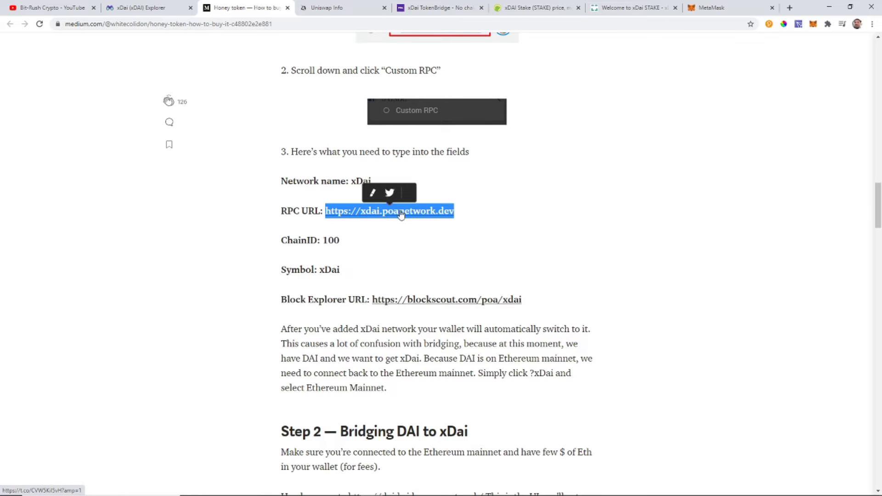
left_click(693, 8)
left_click(469, 214)
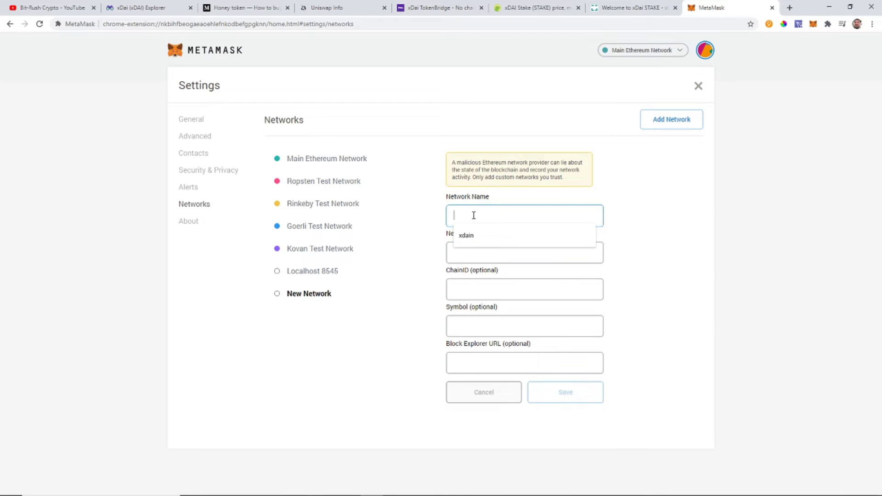
type("xdia")
left_click(500, 255)
key("ctrl+v")
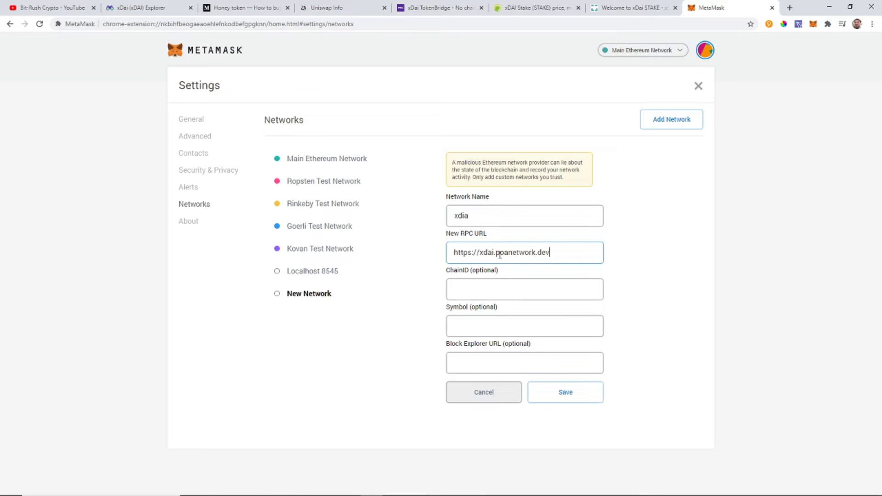
Check the guide's remaining values, and set the new network's ChainID to 100 and symbol to xDai.
left_click(481, 287)
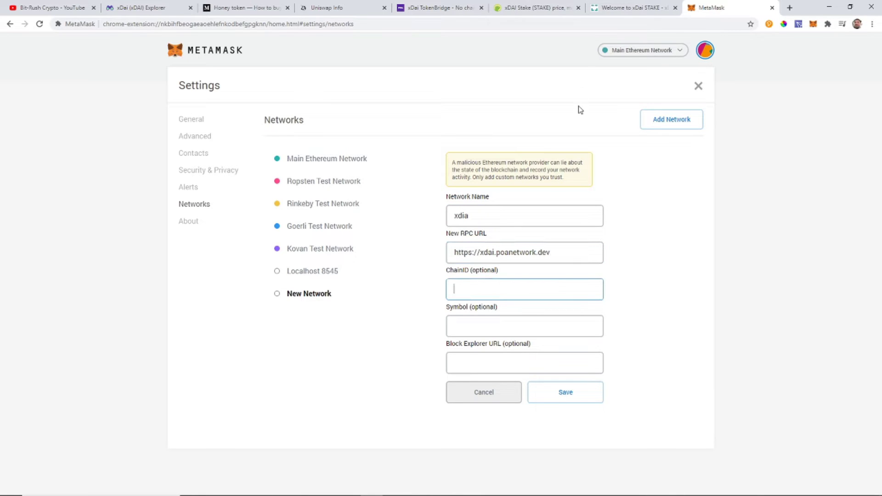
left_click(466, 326)
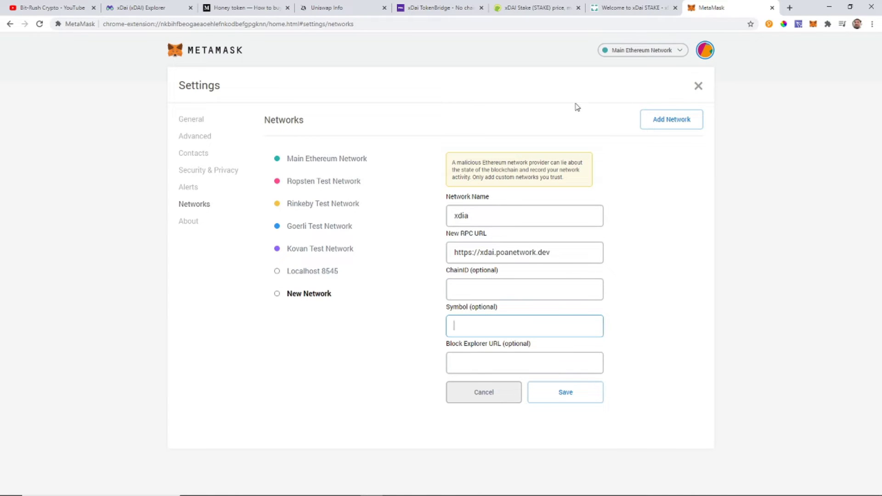
left_click(241, 8)
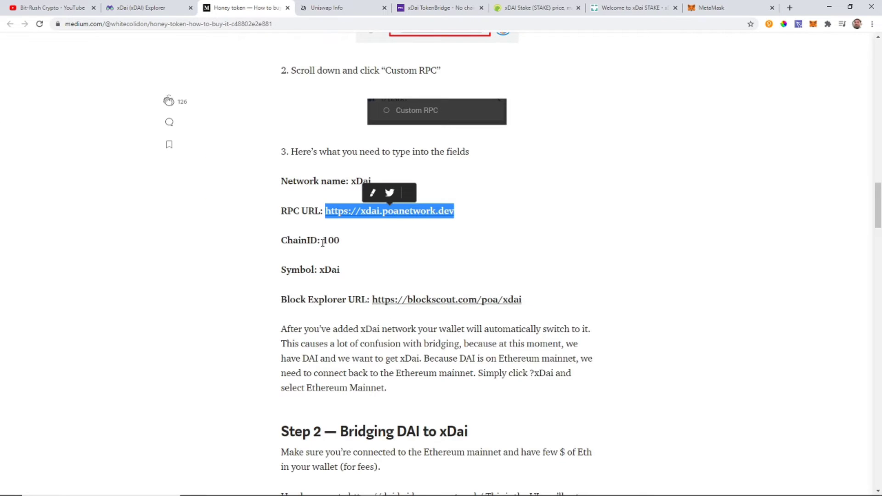
left_click(725, 10)
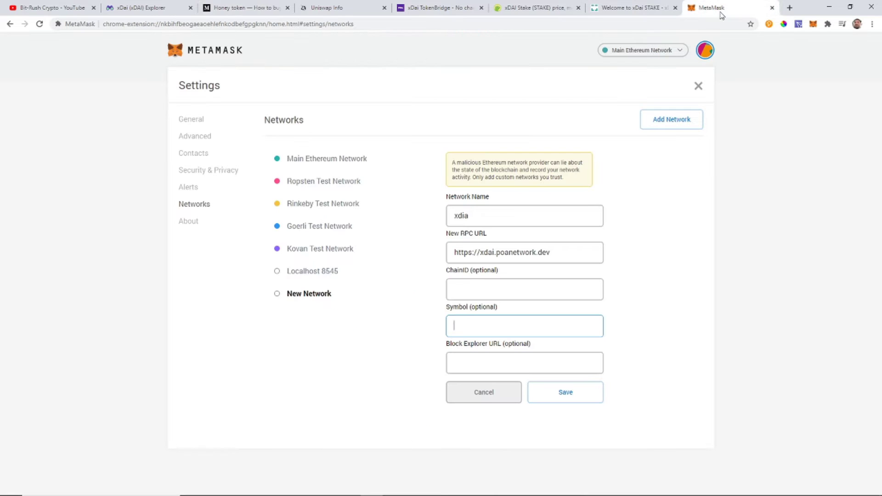
left_click(468, 291)
type("100")
left_click(463, 326)
type("xD")
key("BackSpace")
key("BackSpace")
Correct the new network's name to xdai.
left_click_drag(469, 216, 462, 216)
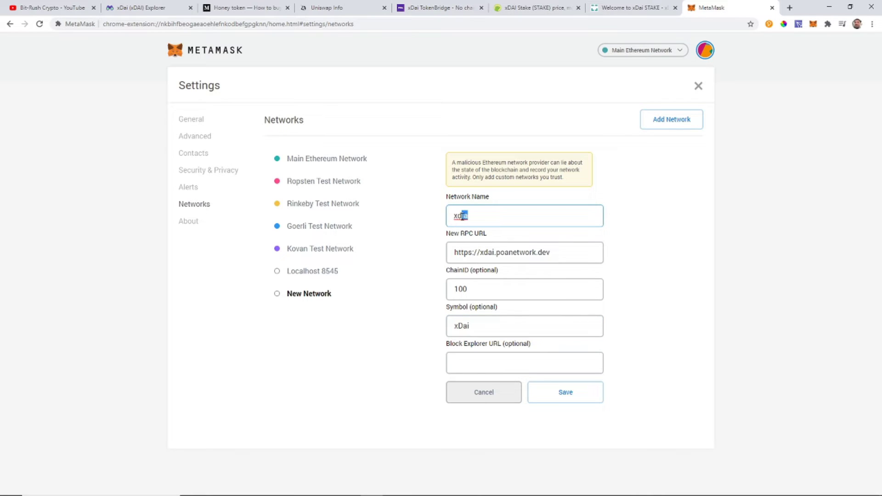
type("ai")
key("BackSpace")
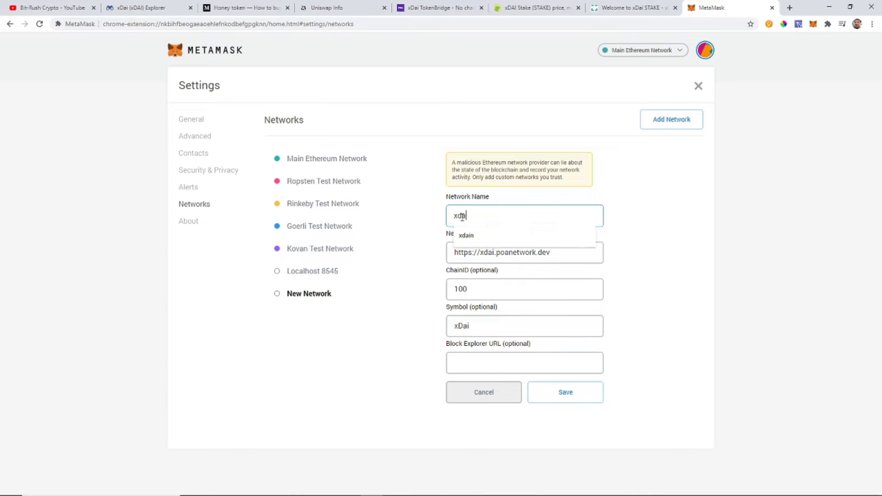
Review the network settings in the guide once more and save the xdai network without a block explorer URL.
left_click(232, 8)
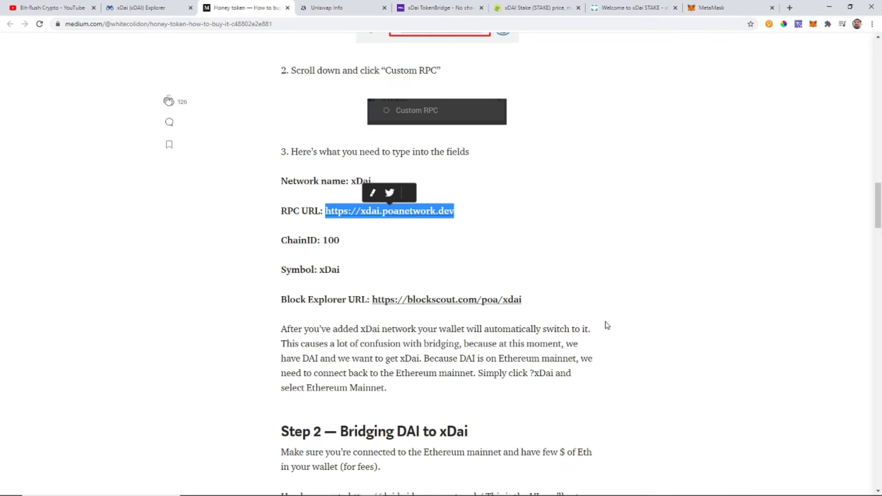
scroll(622, 322, "down", 1)
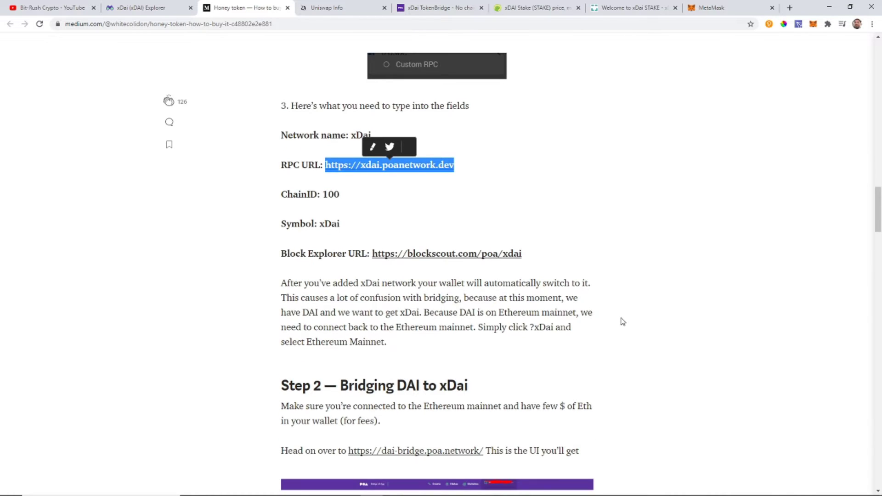
left_click(711, 14)
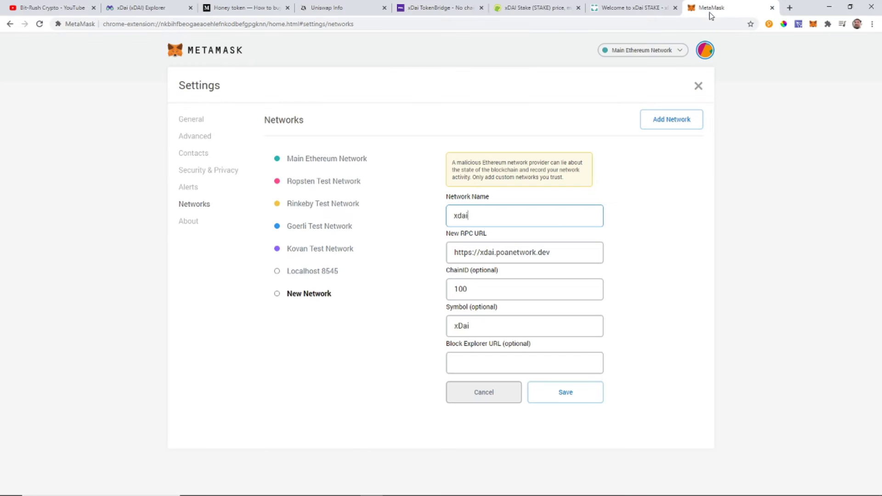
left_click(566, 395)
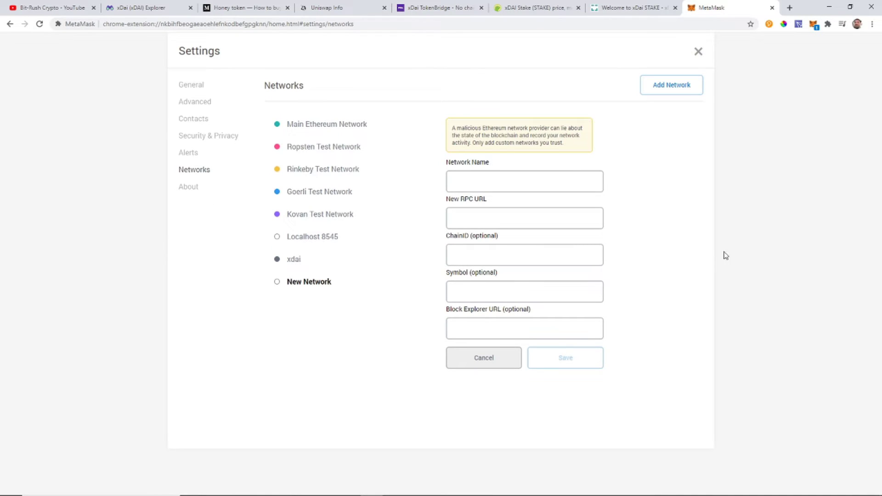
Close the MetaMask page and open the overview page of Uniswap Info.
left_click(773, 7)
left_click(380, 9)
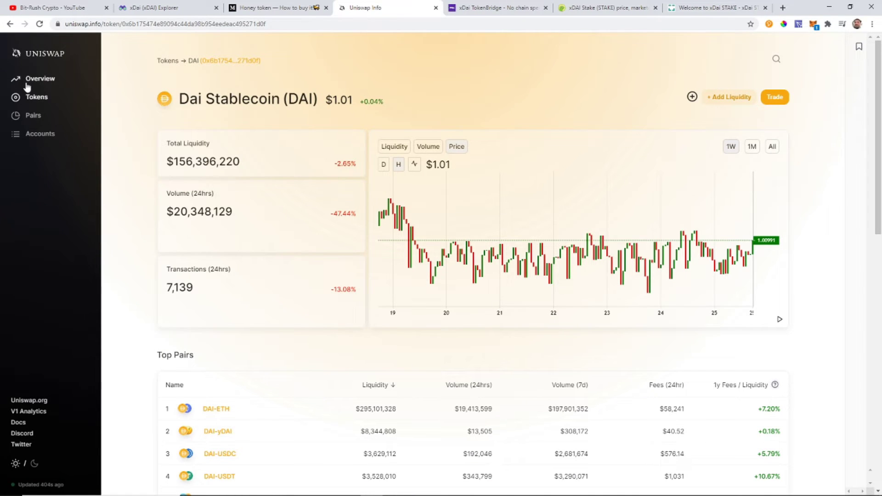
left_click(33, 81)
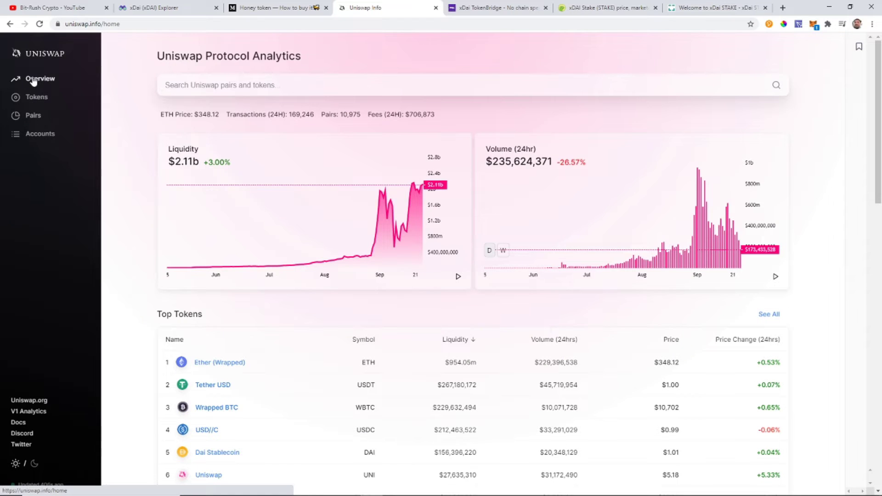
Search Uniswap Info for dai, open the Dai Stablecoin (DAI) token page and check its price.
left_click(242, 88)
type("dai")
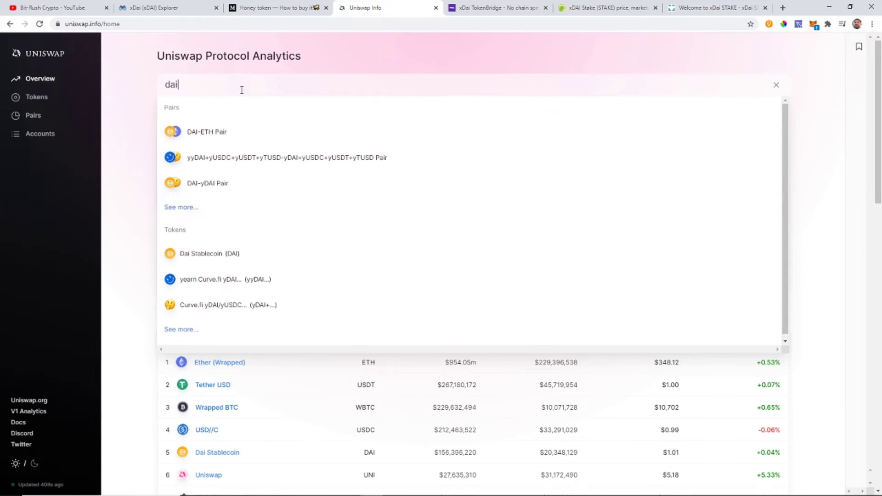
left_click(212, 255)
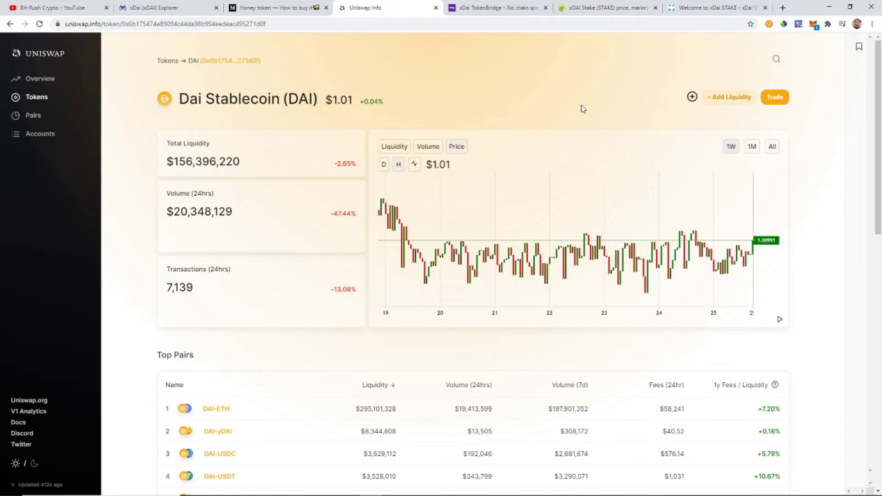
double_click(338, 99)
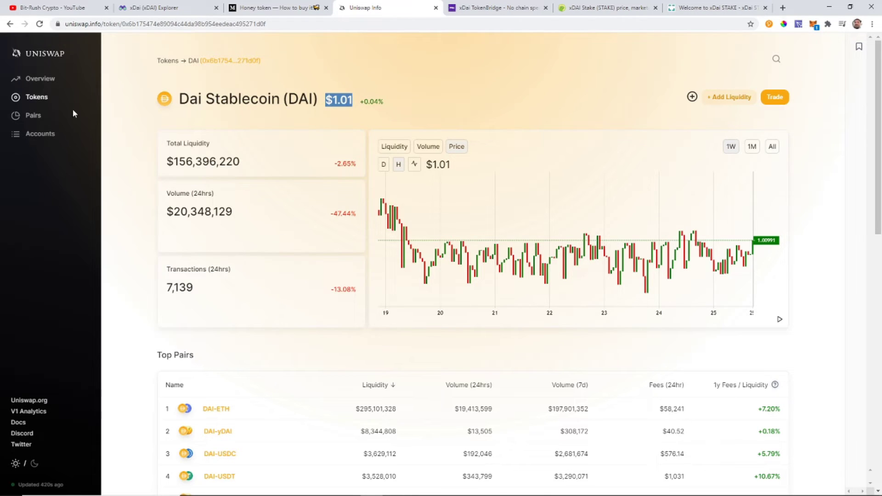
Open the trade page for DAI and acknowledge the imported-token warning to reach the swap form.
left_click(774, 106)
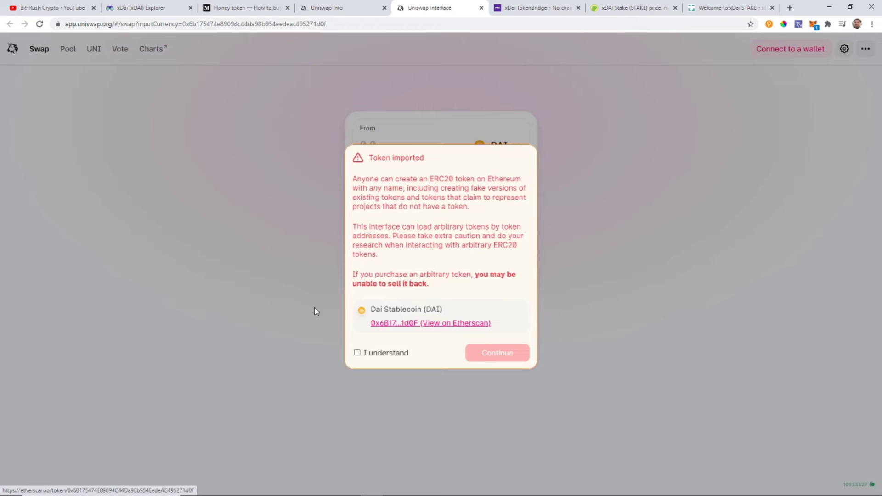
left_click(357, 353)
left_click(508, 358)
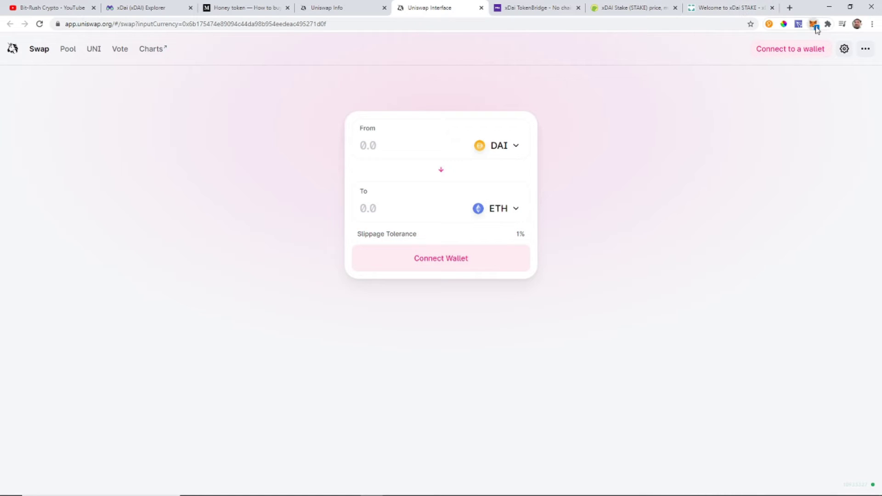
Reject the POA bridge's connection request in MetaMask and switch the wallet to the Main Ethereum Network.
left_click(814, 25)
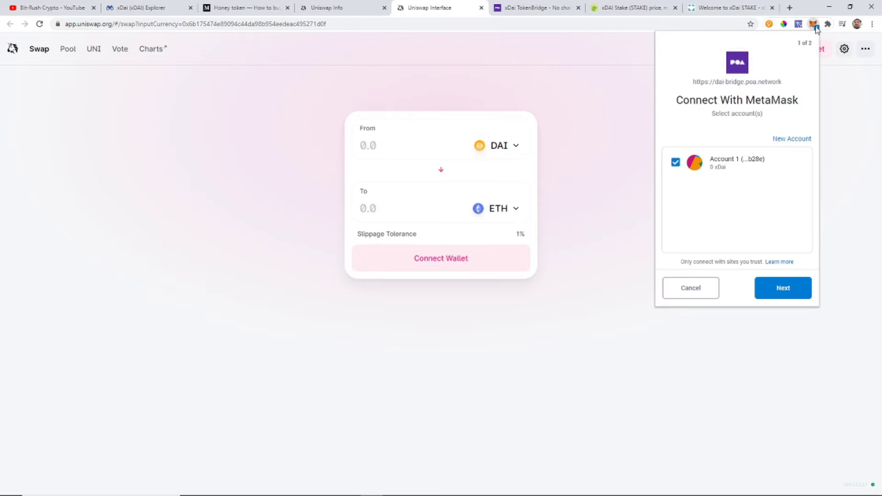
left_click(691, 289)
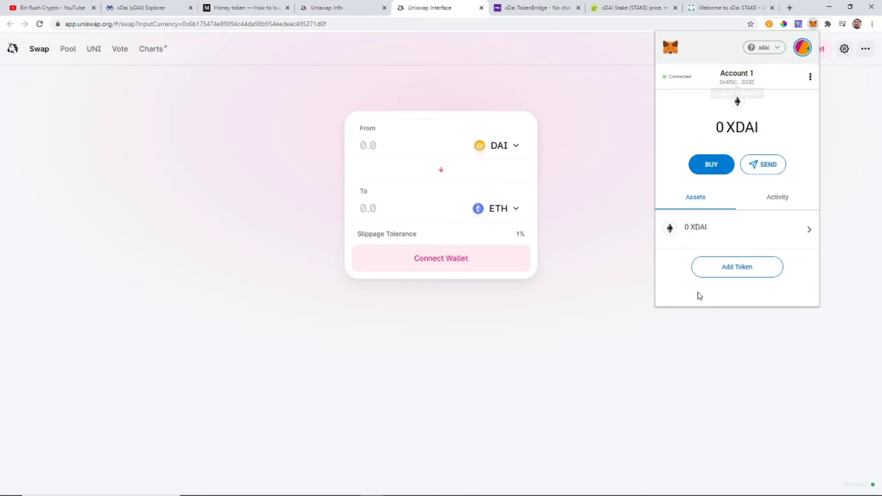
left_click(774, 50)
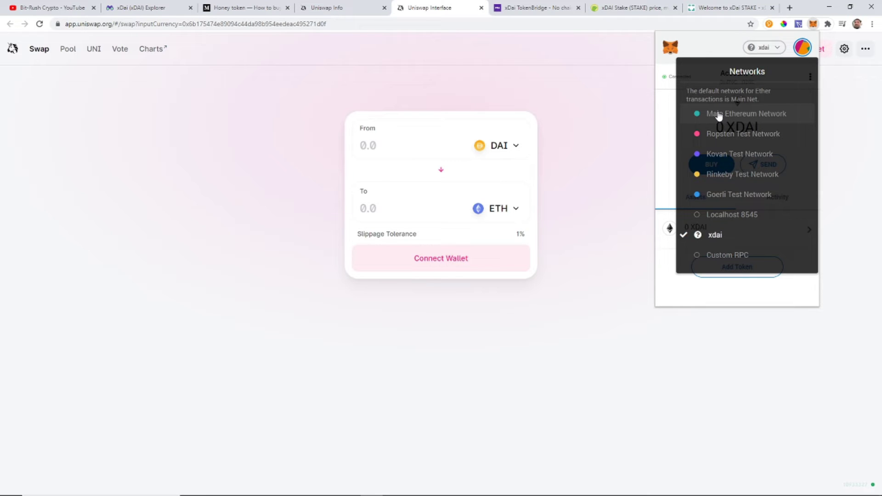
left_click(719, 116)
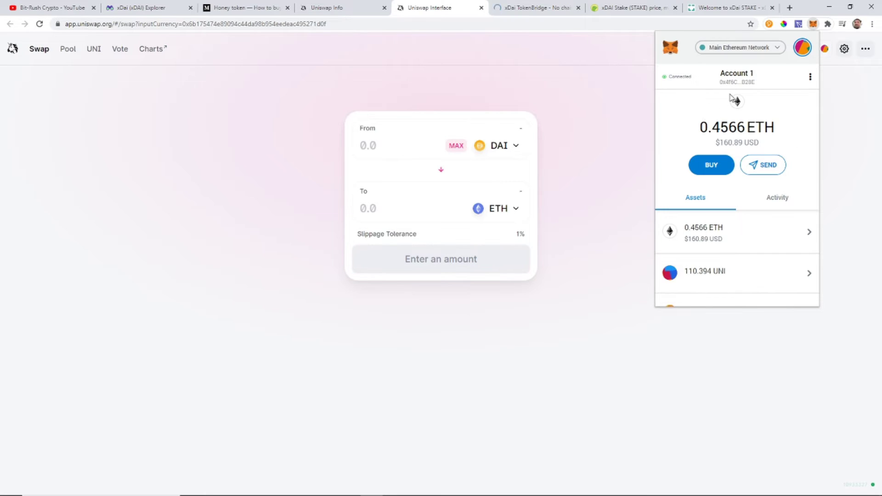
scroll(786, 133, "down", 2)
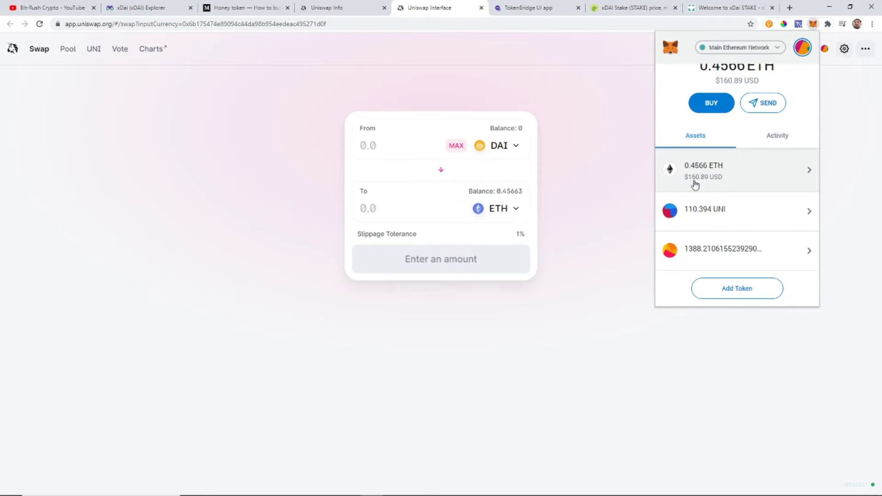
scroll(766, 185, "up", 1)
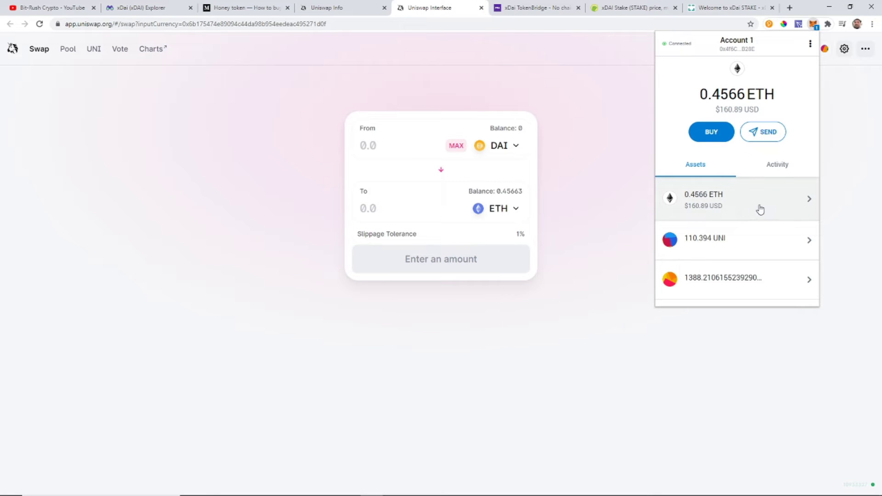
Reverse the swap direction to ETH into DAI and reject the POA bridge's repeated connection request in MetaMask.
left_click(440, 171)
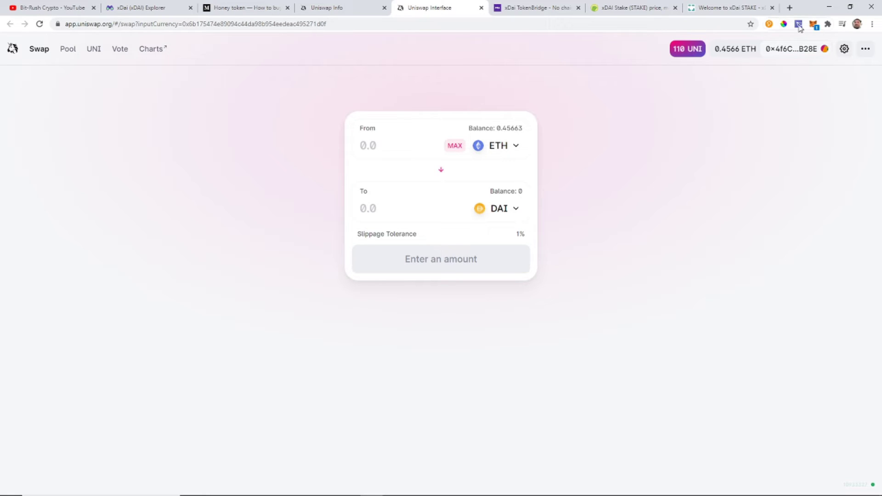
left_click(813, 25)
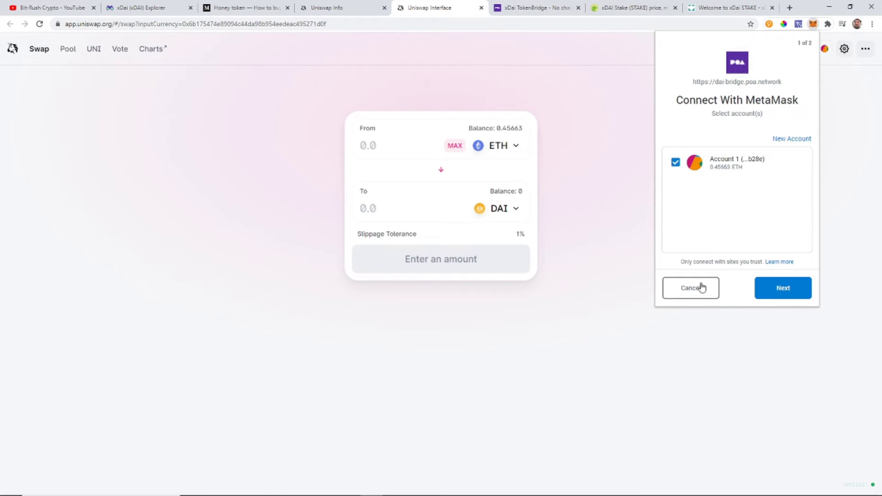
left_click(702, 288)
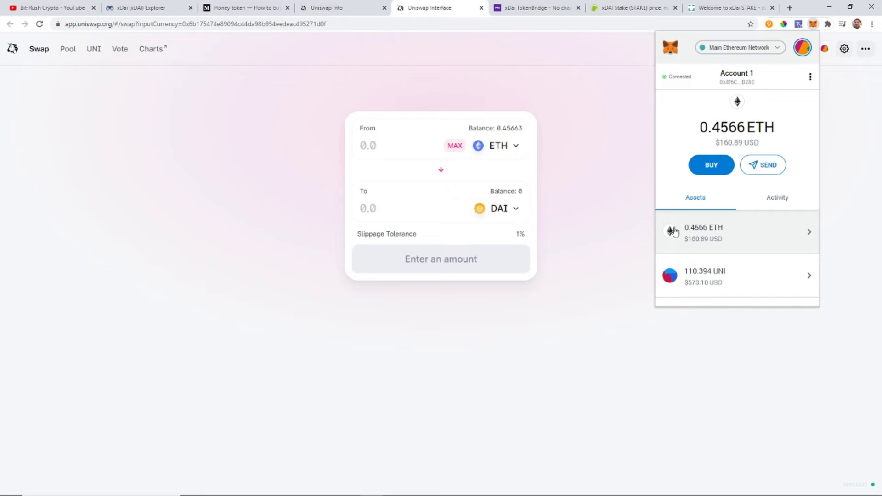
Swap ETH for 150.55 DAI, review the gas fee and confirm the transaction in MetaMask.
left_click(368, 146)
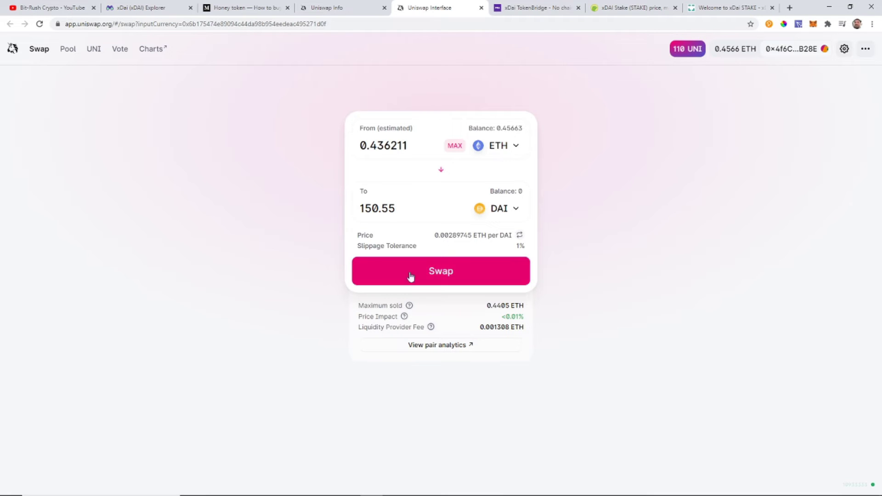
left_click(449, 277)
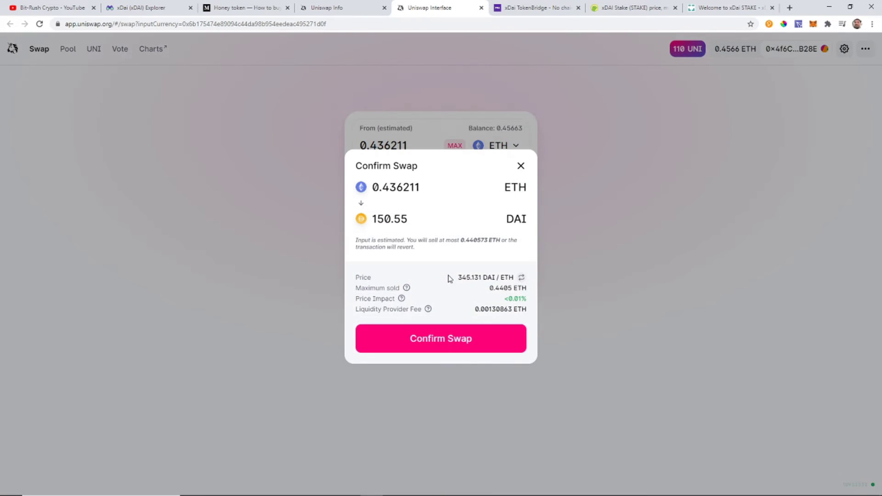
left_click(450, 346)
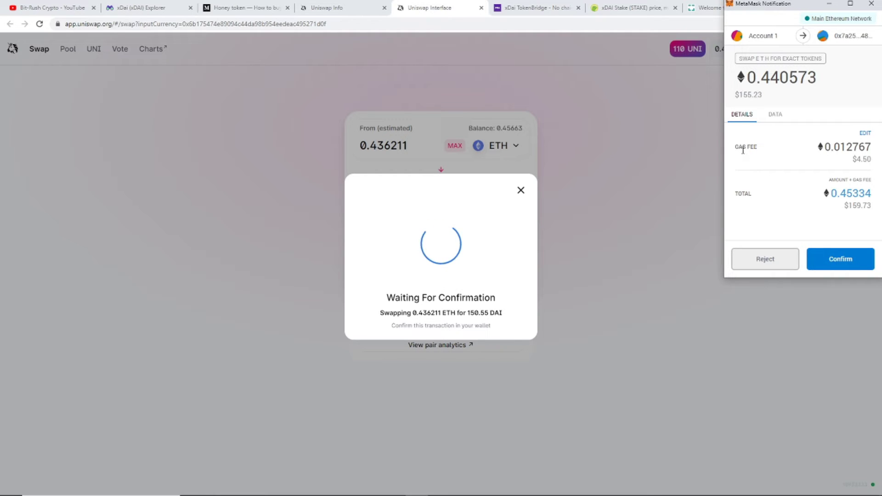
left_click_drag(853, 159, 870, 160)
left_click(842, 262)
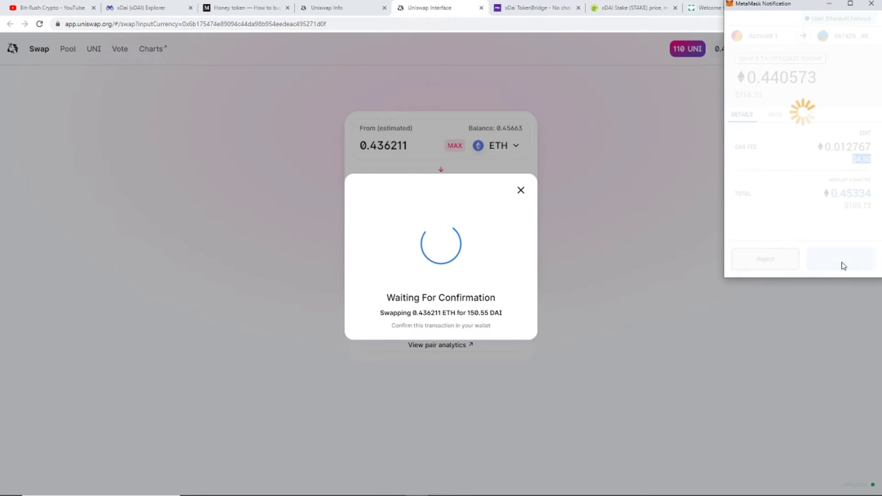
left_click(449, 338)
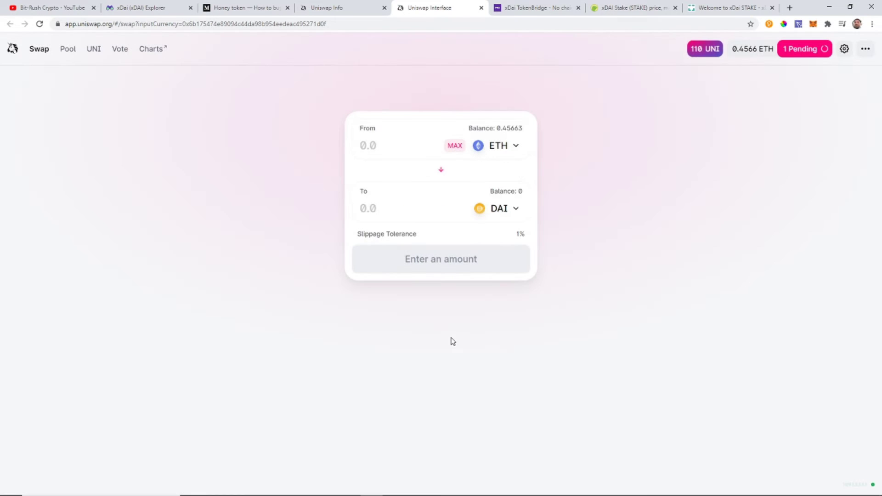
Check the status of the ETH-to-DAI swap on Etherscan and review the asset balances in MetaMask.
left_click(802, 50)
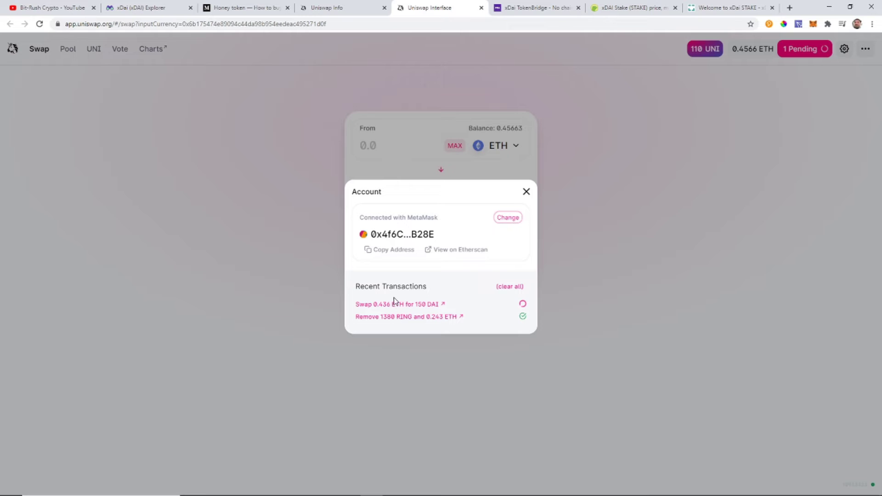
left_click(417, 307)
left_click(487, 8)
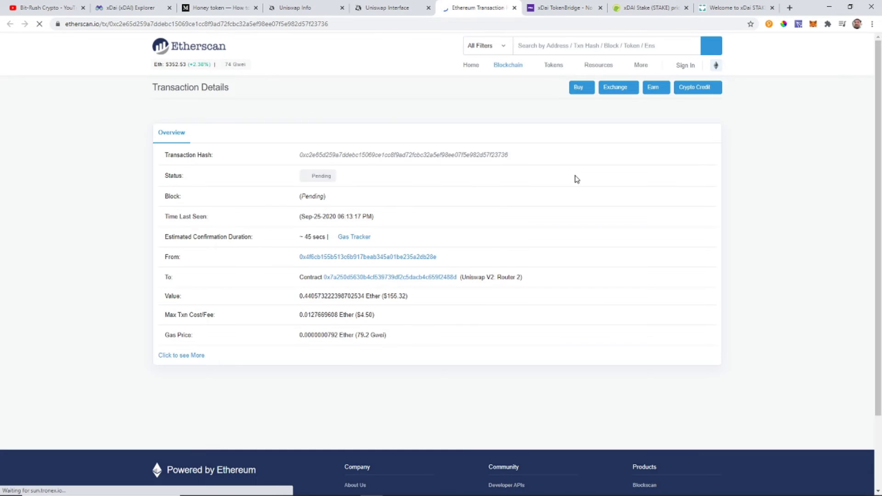
mouse_move(315, 237)
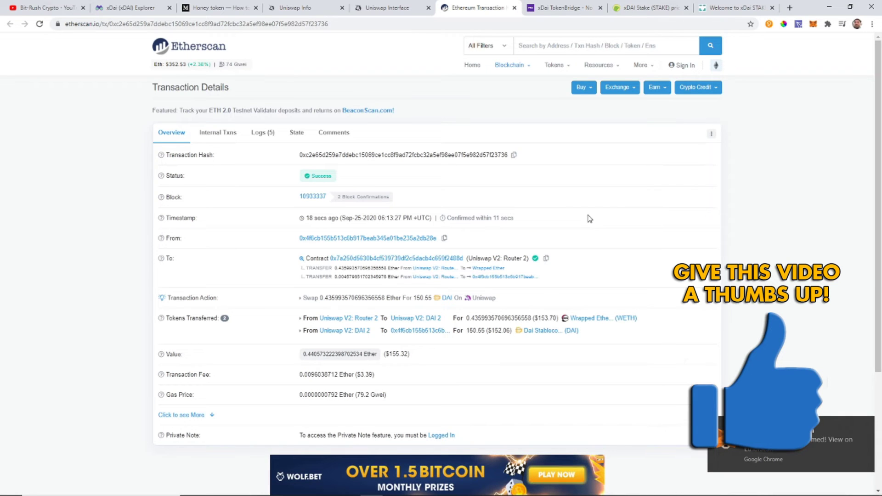
left_click(515, 7)
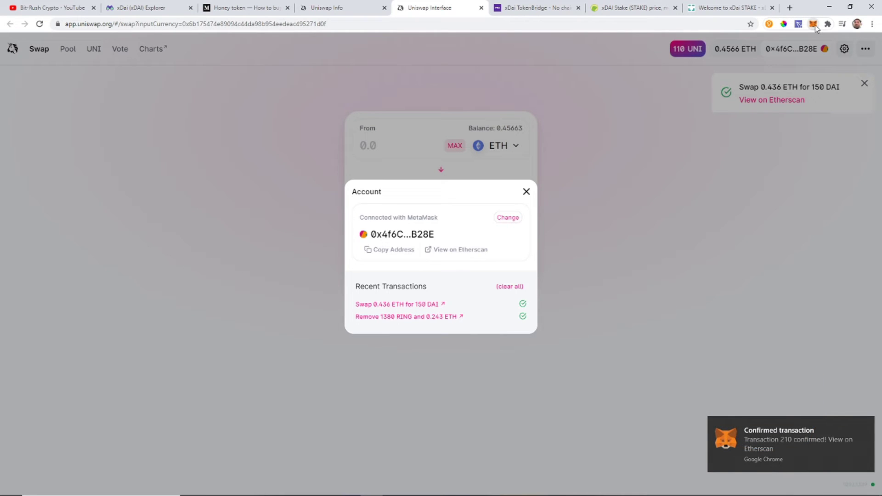
left_click(814, 24)
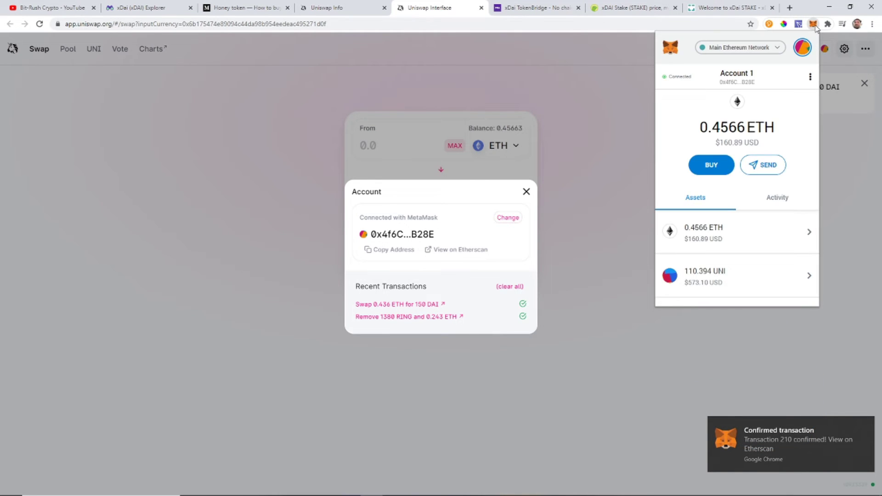
scroll(734, 164, "down", 2)
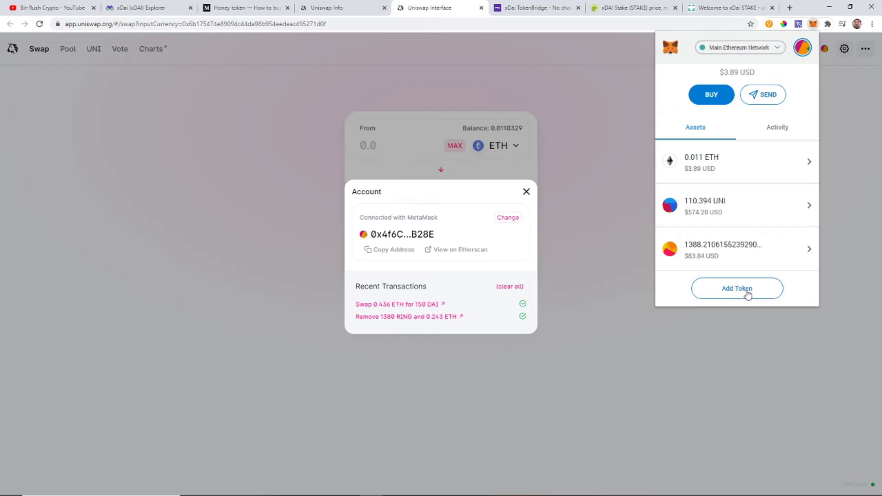
Copy the DAI contract address from the URL of the Dai Stablecoin page on Uniswap Info.
left_click(338, 8)
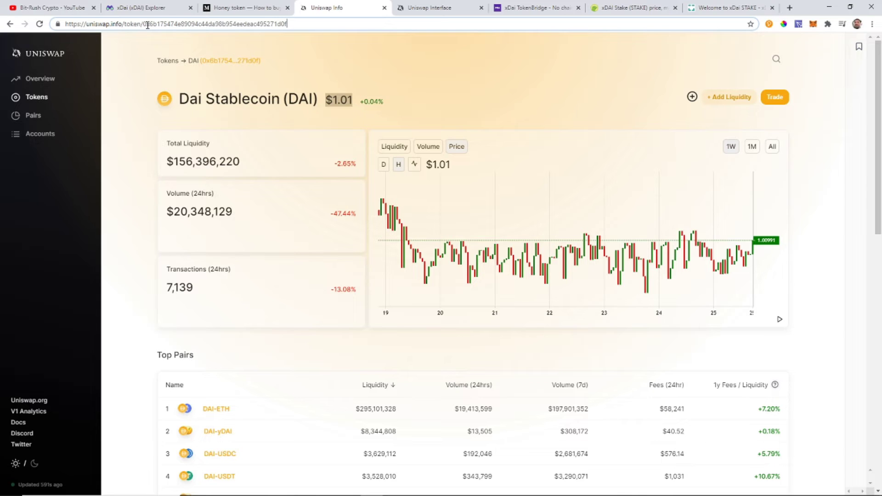
left_click_drag(143, 24, 297, 20)
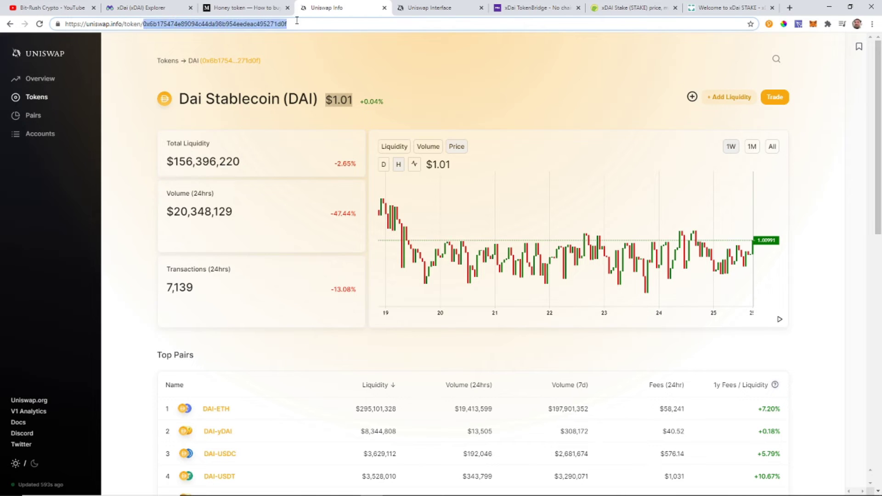
right_click(182, 25)
left_click(218, 79)
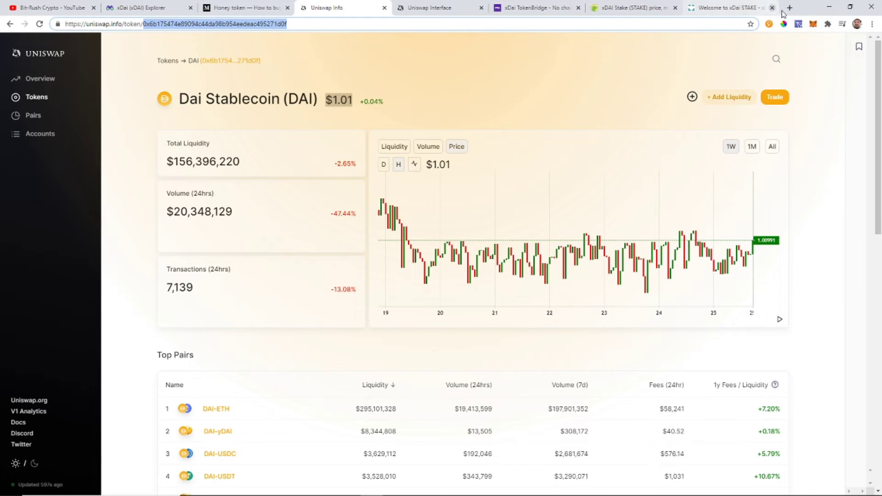
Start adding a custom token in MetaMask and paste the copied DAI address as its token contract address.
left_click(814, 24)
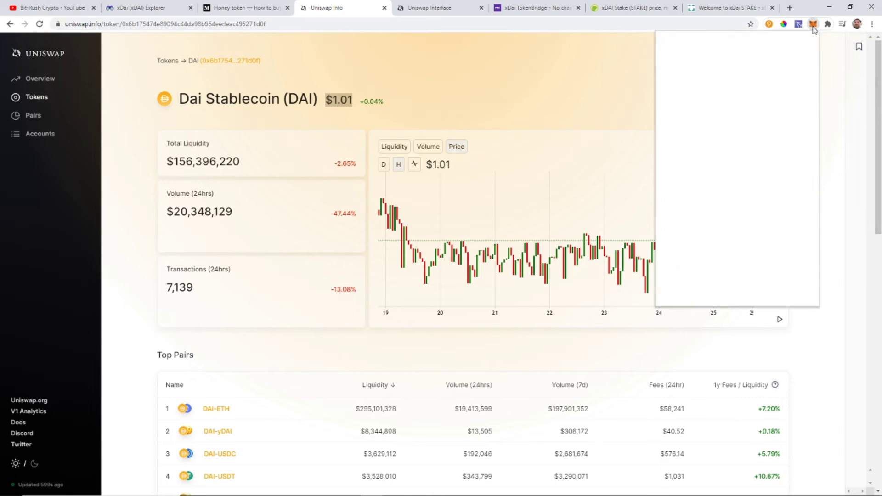
scroll(721, 188, "down", 3)
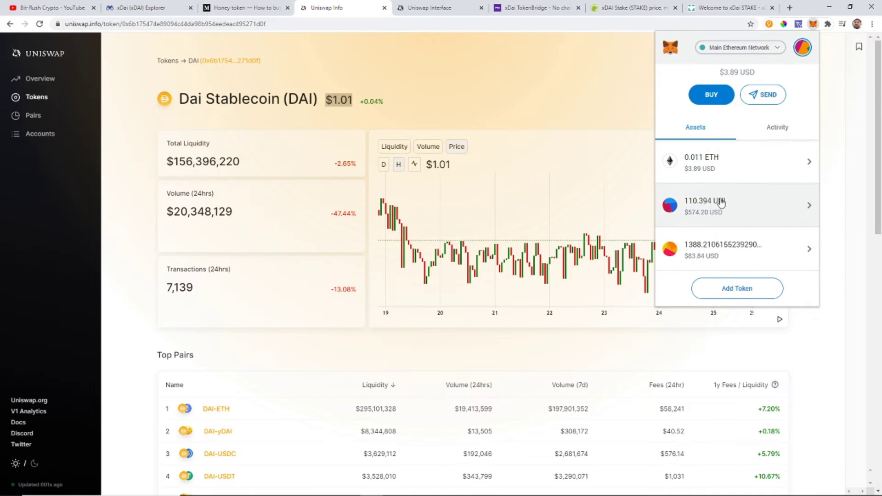
left_click(741, 289)
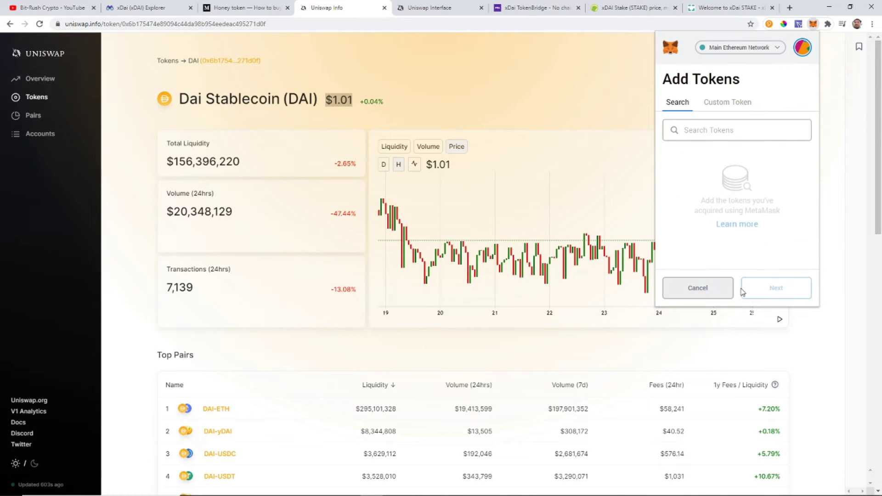
left_click(695, 129)
right_click(697, 132)
left_click(727, 105)
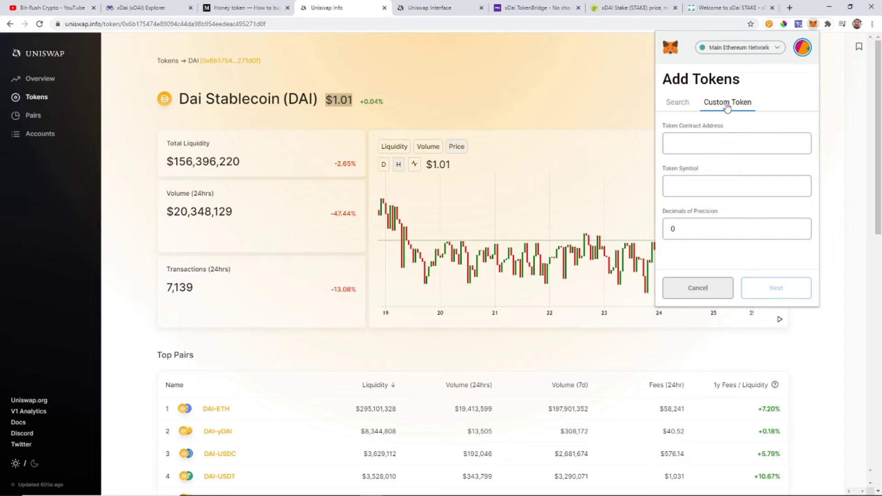
left_click(682, 140)
right_click(682, 142)
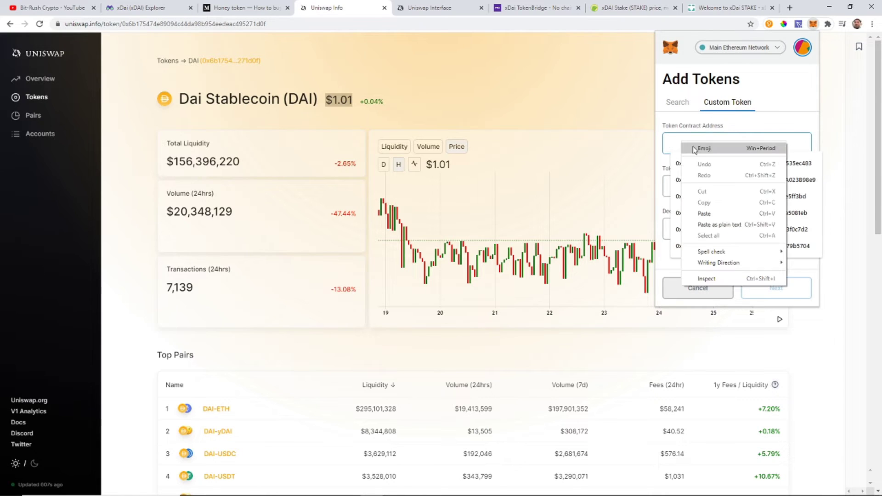
left_click(706, 215)
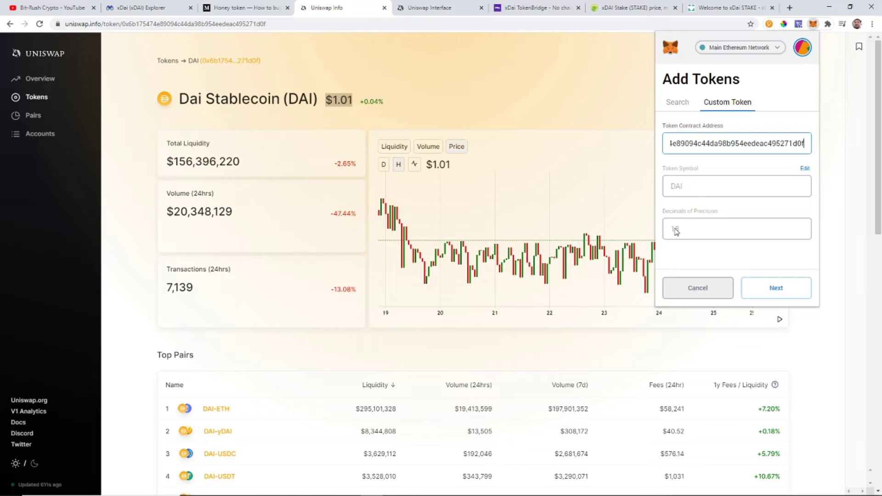
Confirm adding the DAI token to the wallet and check its entry among the MetaMask assets.
left_click(774, 288)
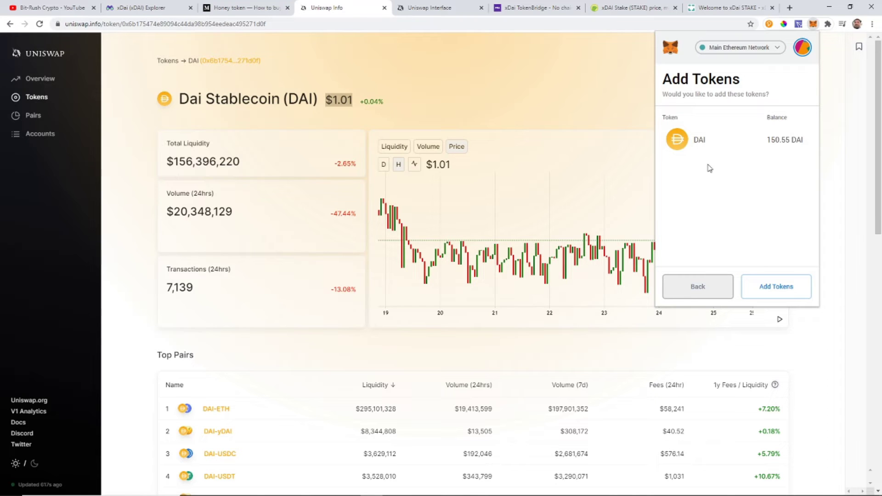
left_click(781, 288)
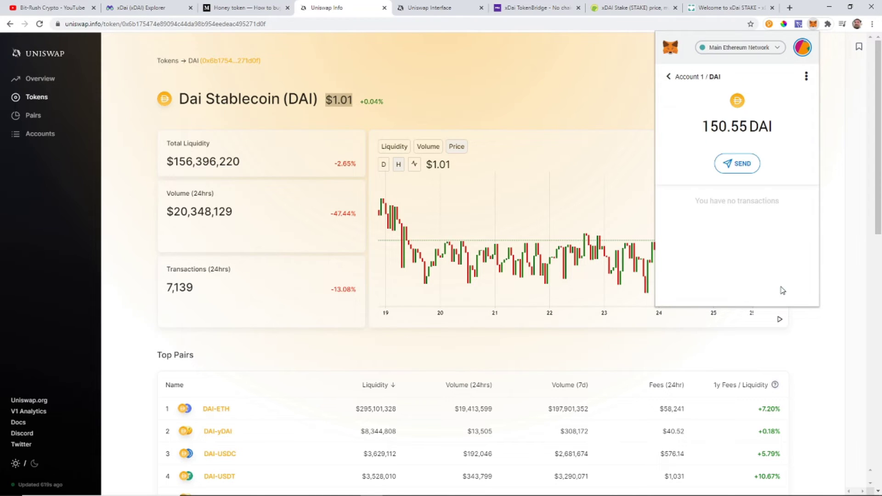
left_click(669, 77)
scroll(730, 174, "down", 3)
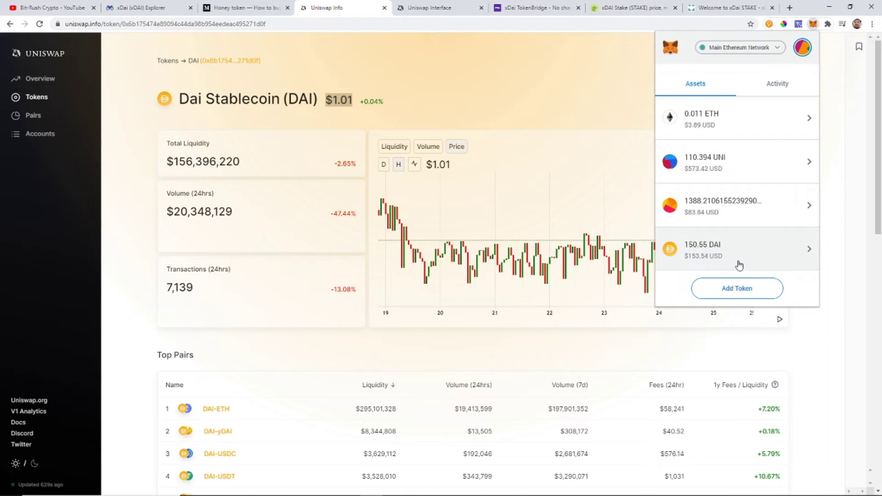
left_click(831, 186)
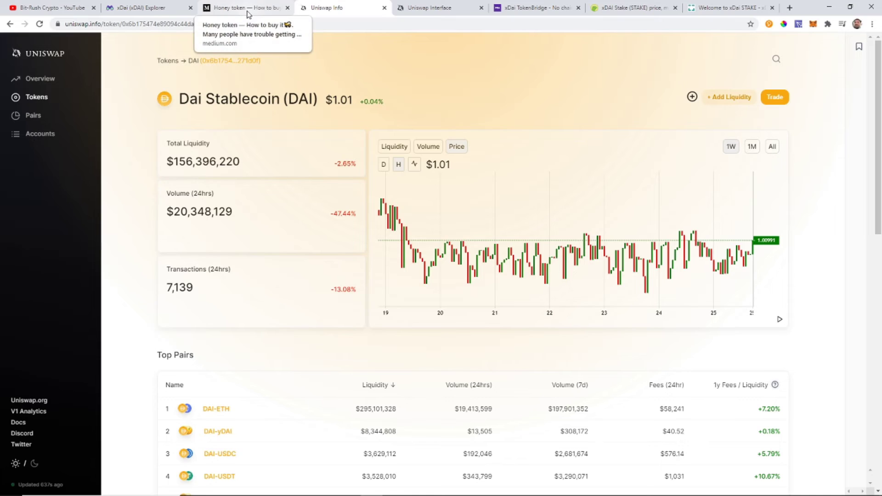
Accept the POA TokenBridge welcome notice, reload the bridge page and connect it to Account 1 in MetaMask.
left_click(546, 10)
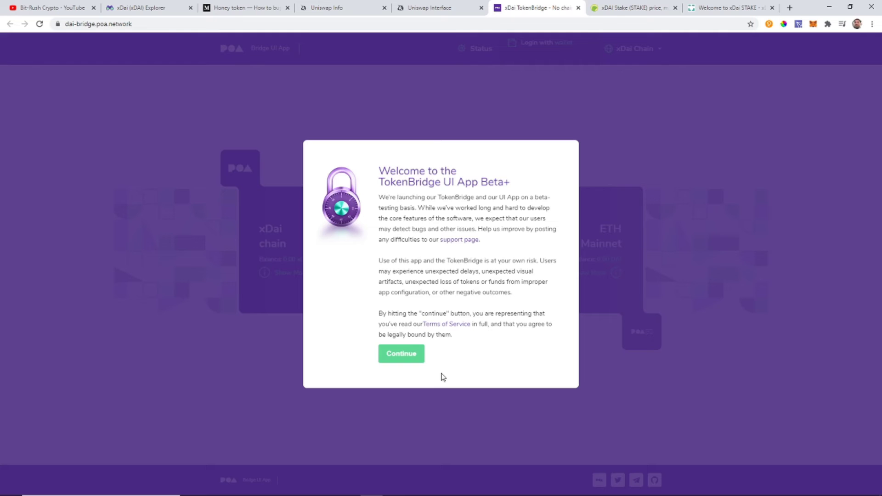
left_click(404, 359)
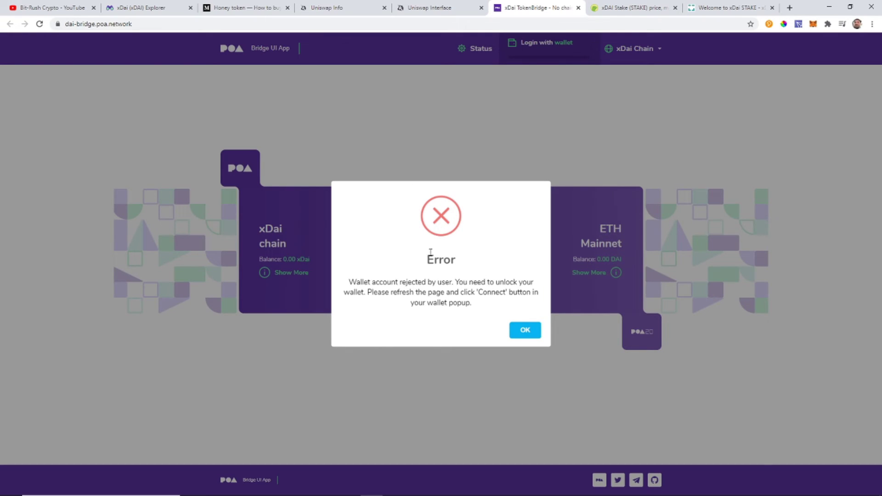
left_click(525, 330)
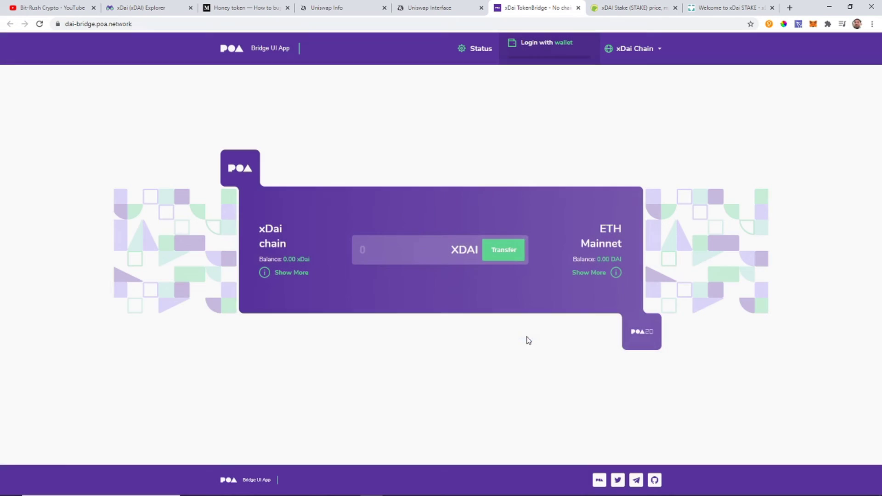
left_click(39, 24)
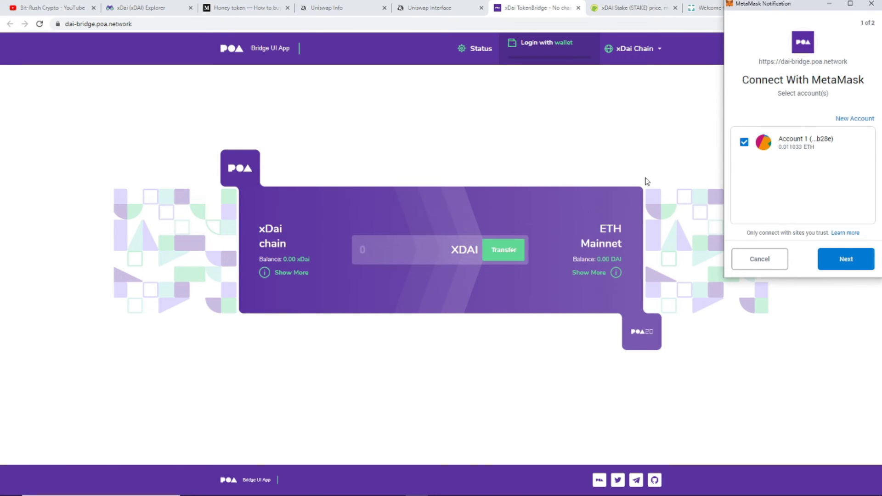
left_click(847, 259)
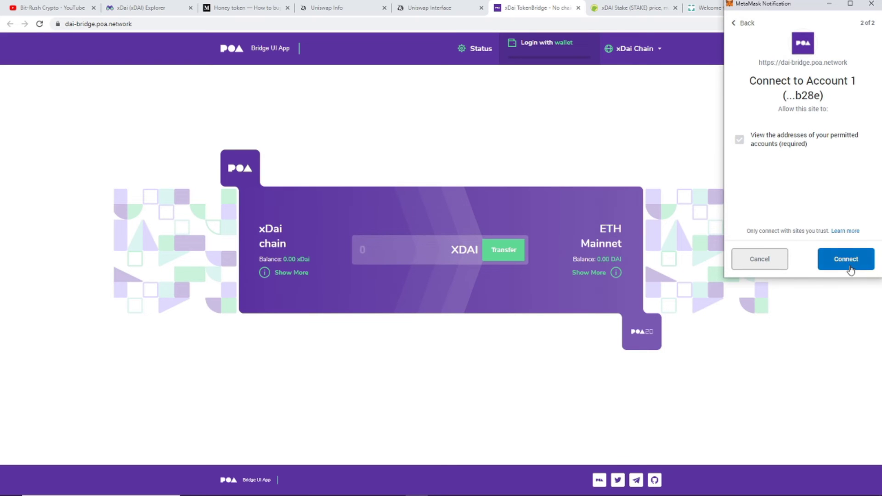
left_click(847, 259)
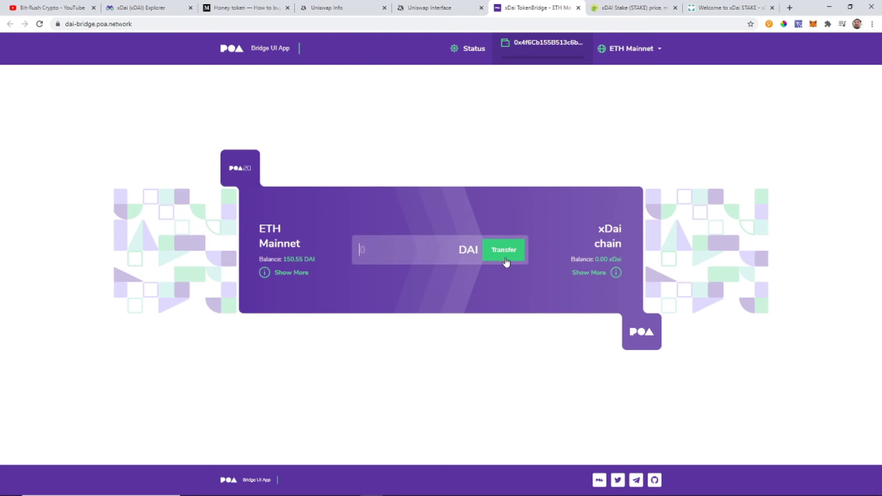
Transfer 150.55 DAI from ETH Mainnet to the xDai chain and confirm the transaction in MetaMask.
type("150.")
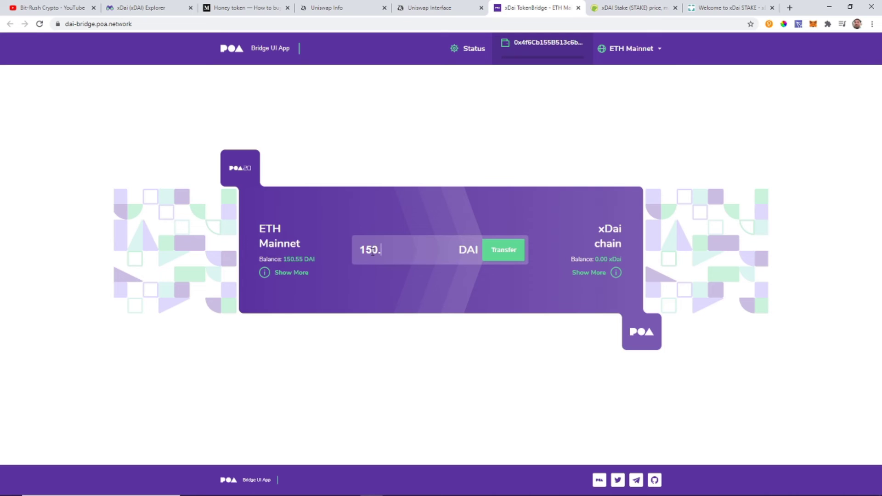
type("55")
left_click(509, 254)
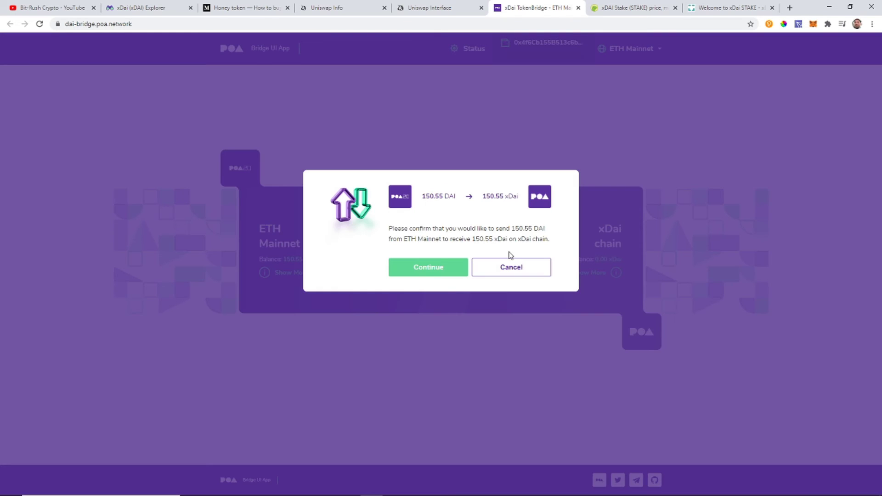
left_click(431, 271)
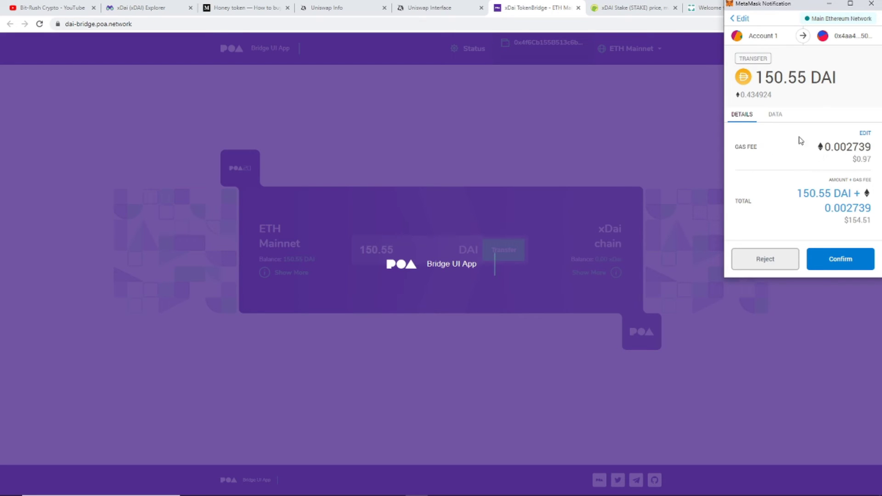
left_click(845, 267)
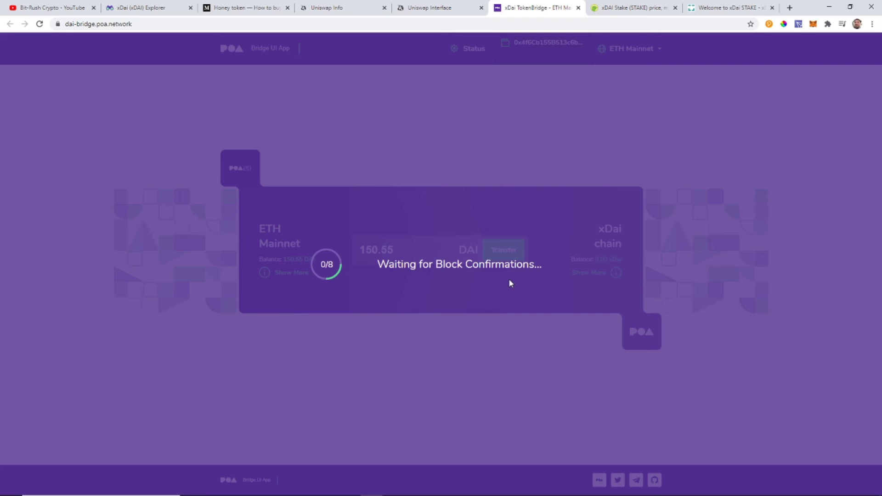
Check the DAI balance and its transaction history in MetaMask while the bridge transfer is processing.
left_click(814, 26)
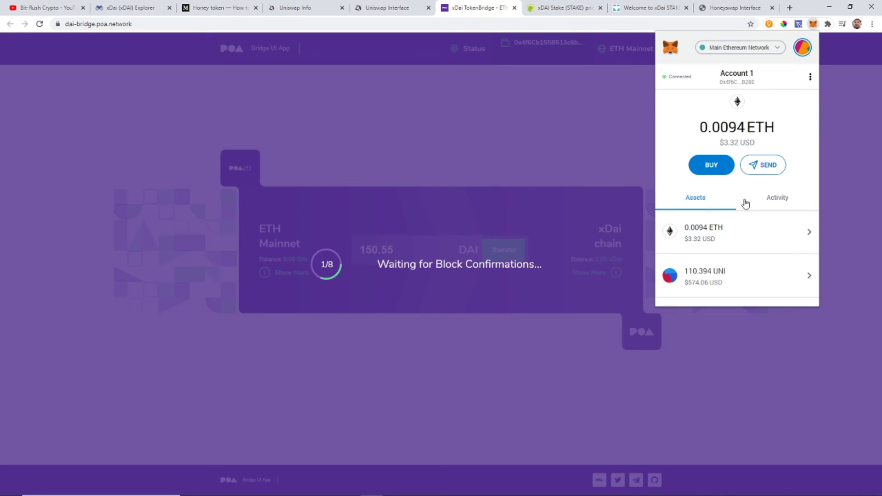
scroll(772, 213, "down", 3)
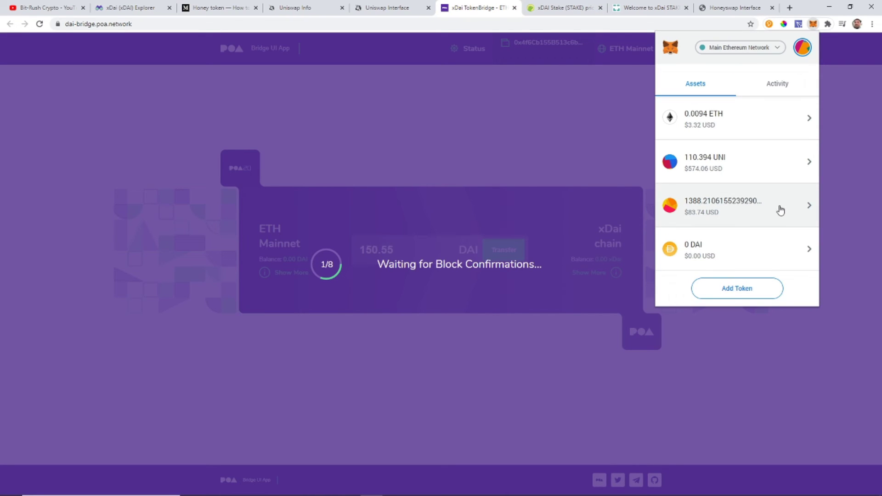
left_click(751, 258)
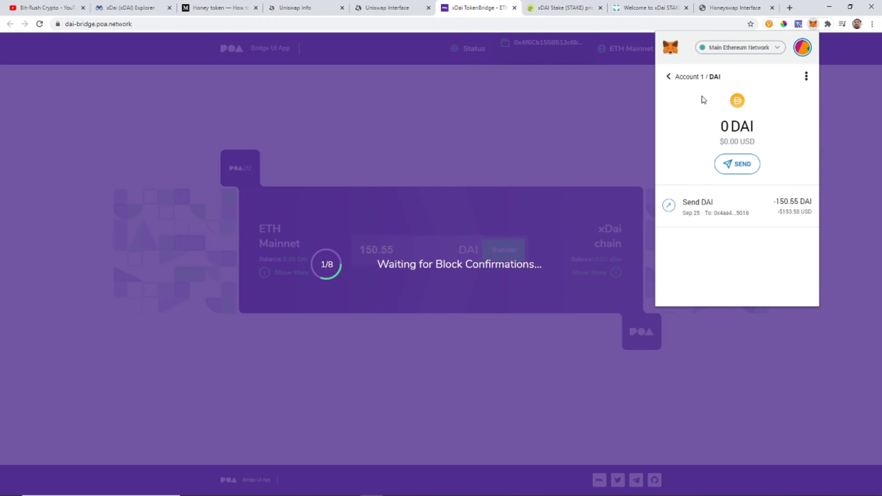
left_click(668, 77)
scroll(752, 187, "down", 3)
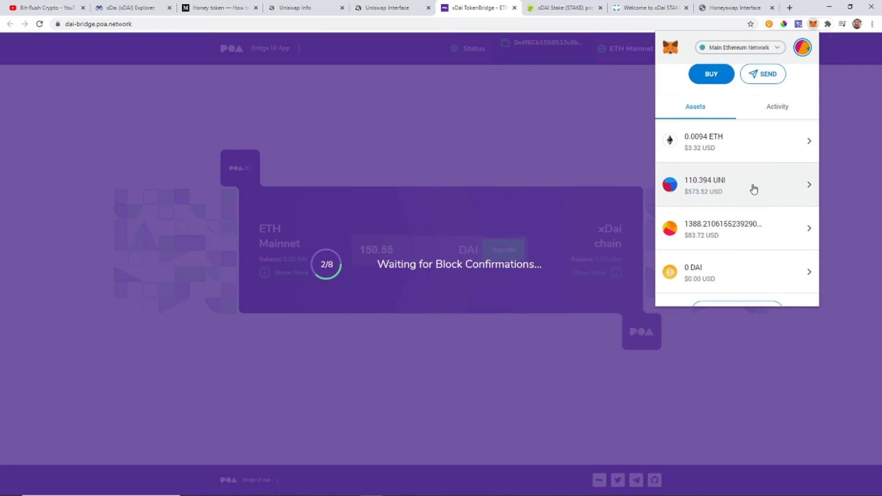
Hide the DAI token from the MetaMask asset list on the Main Ethereum Network.
left_click(794, 255)
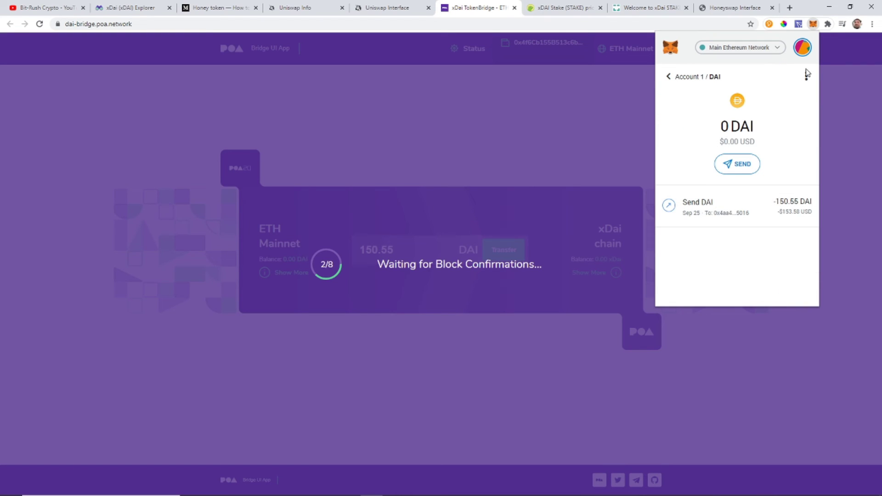
left_click(807, 76)
left_click(745, 116)
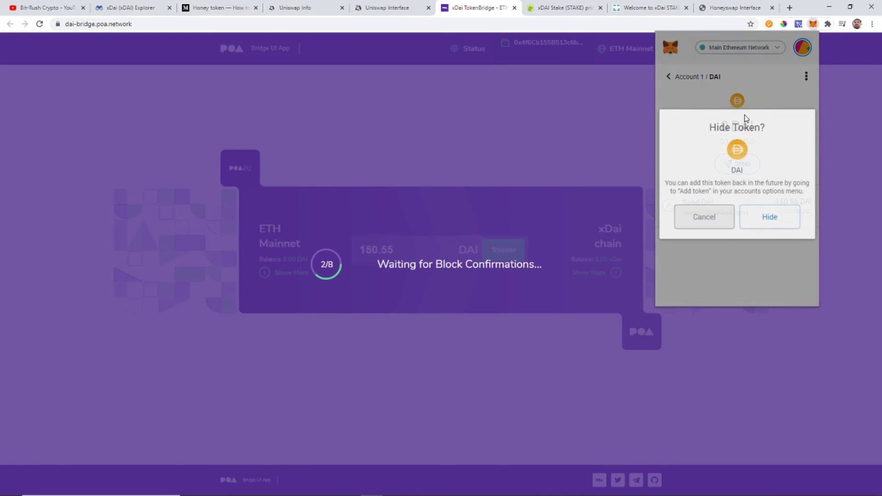
left_click(778, 222)
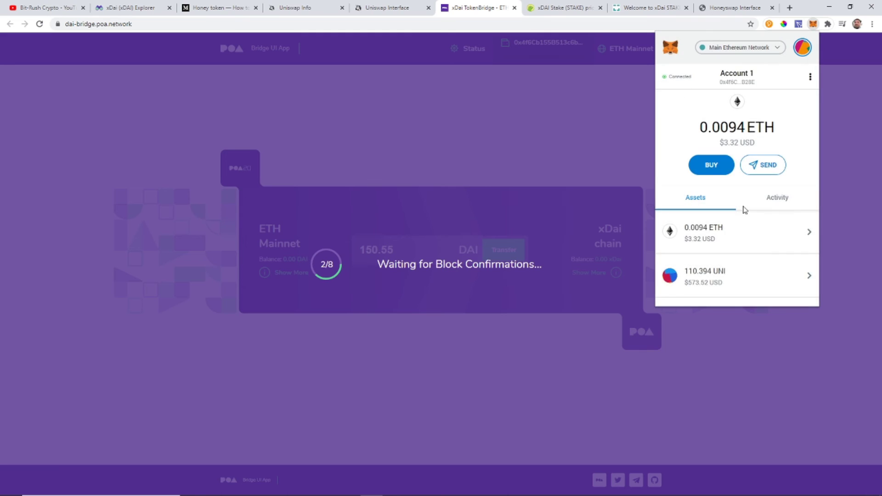
scroll(786, 219, "down", 2)
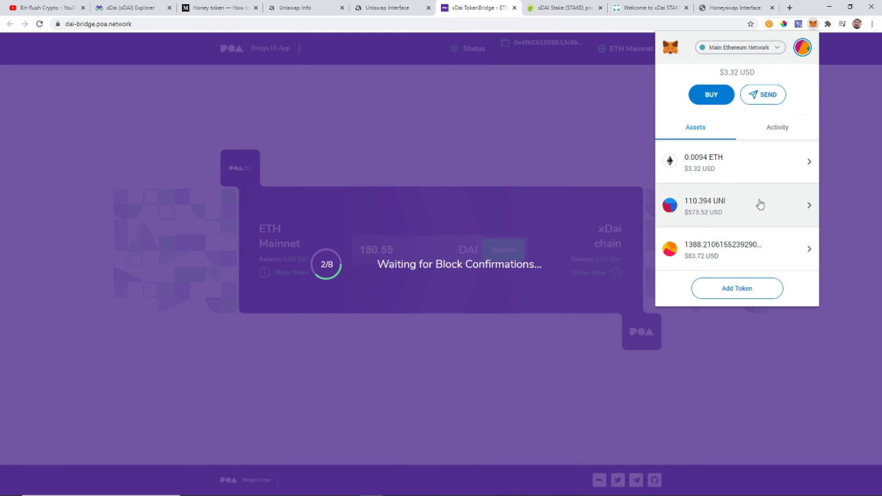
left_click(636, 77)
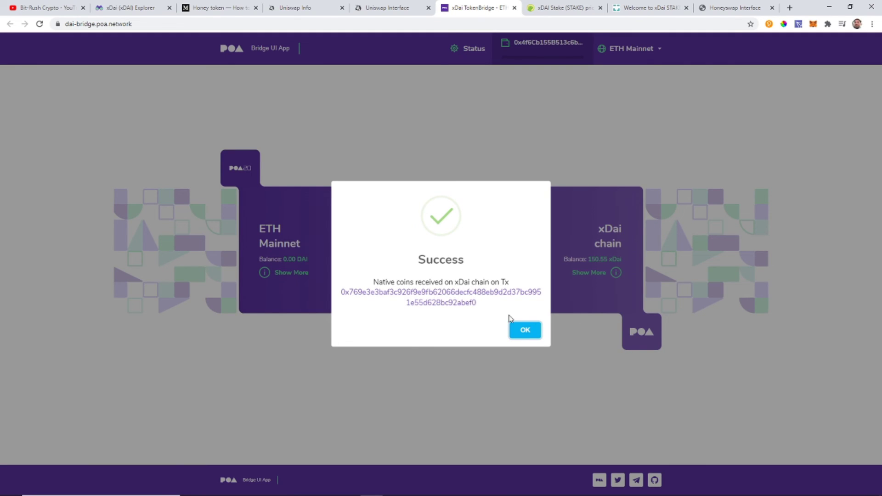
Dismiss the bridge's transfer notice, switch MetaMask to the xdai network and check the XDAI balance.
left_click(525, 332)
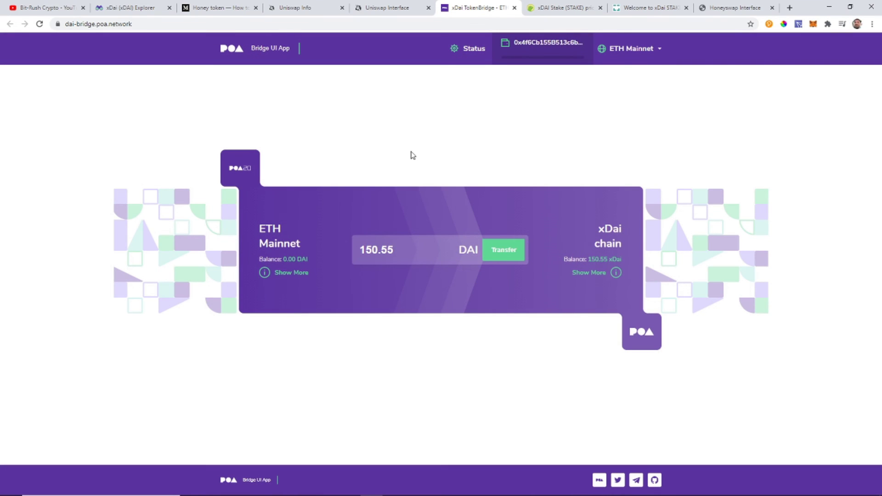
left_click(813, 25)
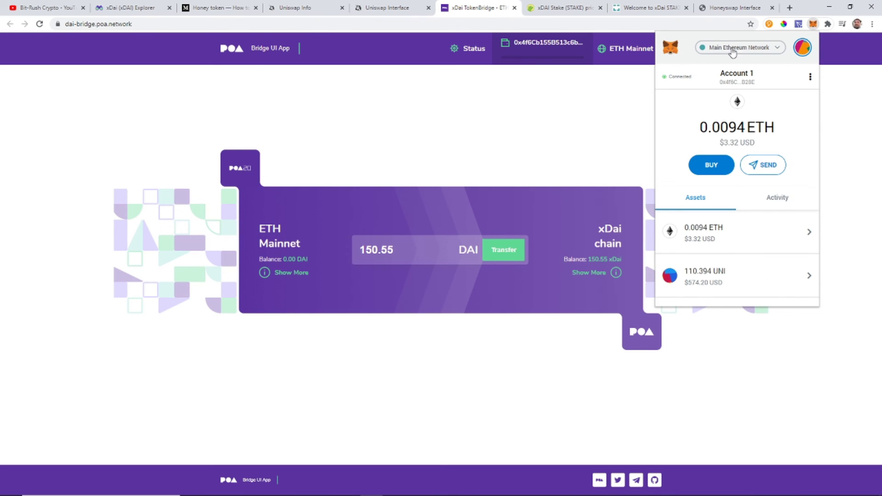
left_click(778, 50)
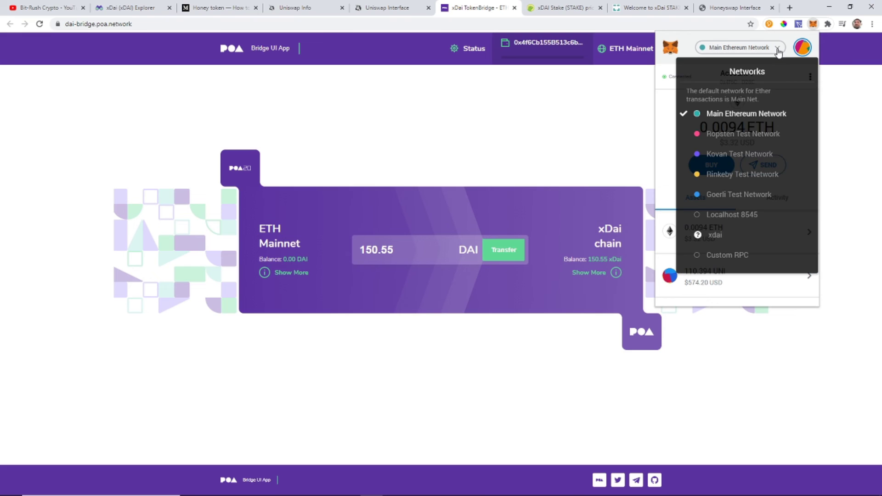
left_click(736, 236)
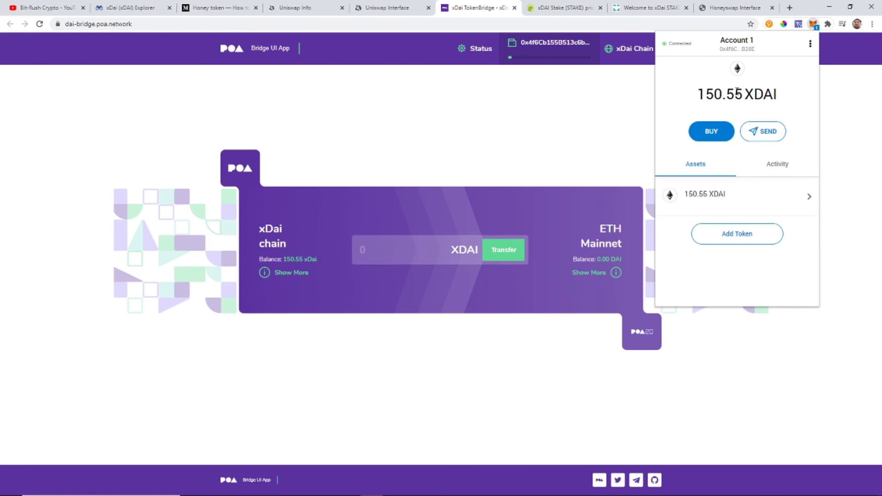
left_click(854, 203)
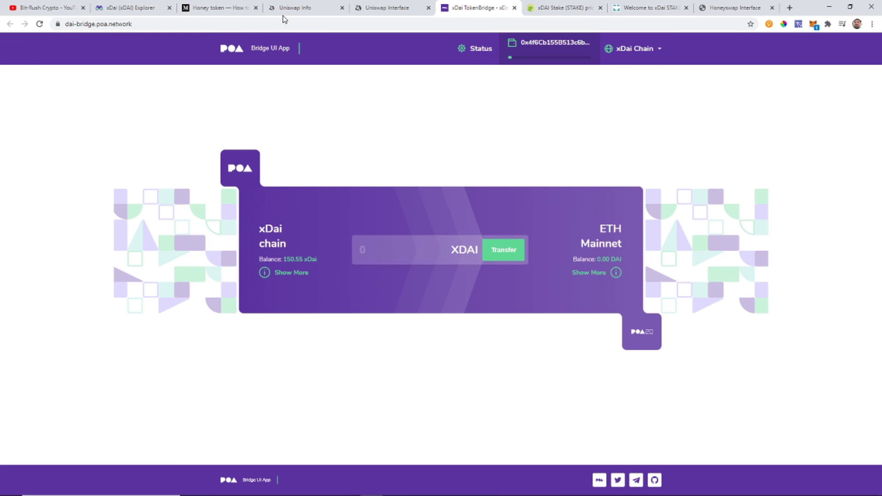
Check the Medium guide's instructions for swapping XDAI to HNY and switch to the Honeyswap swap page.
left_click(203, 9)
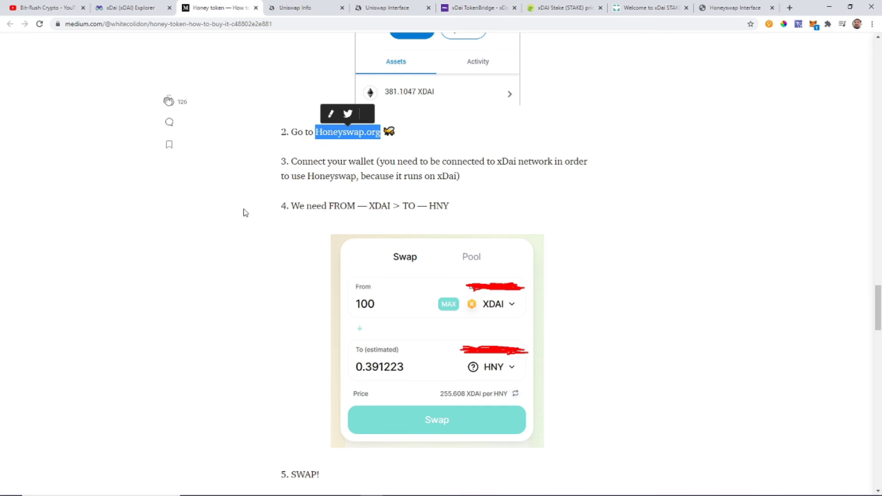
left_click(760, 5)
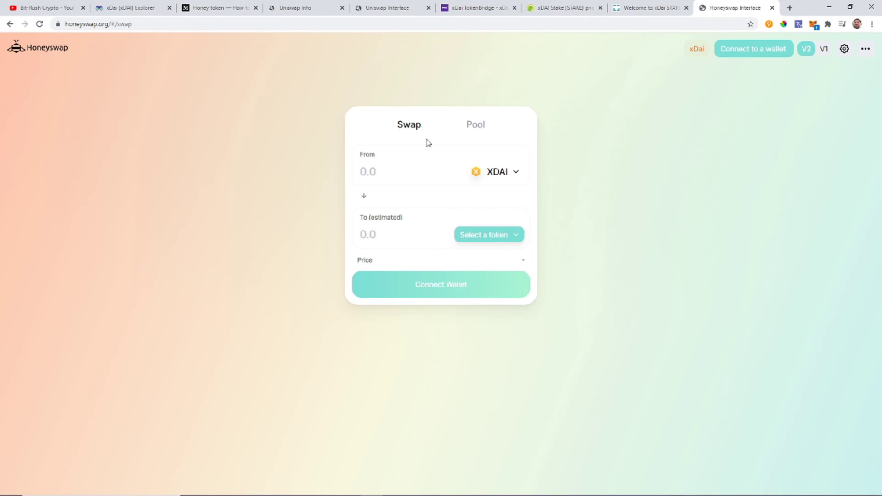
left_click(44, 50)
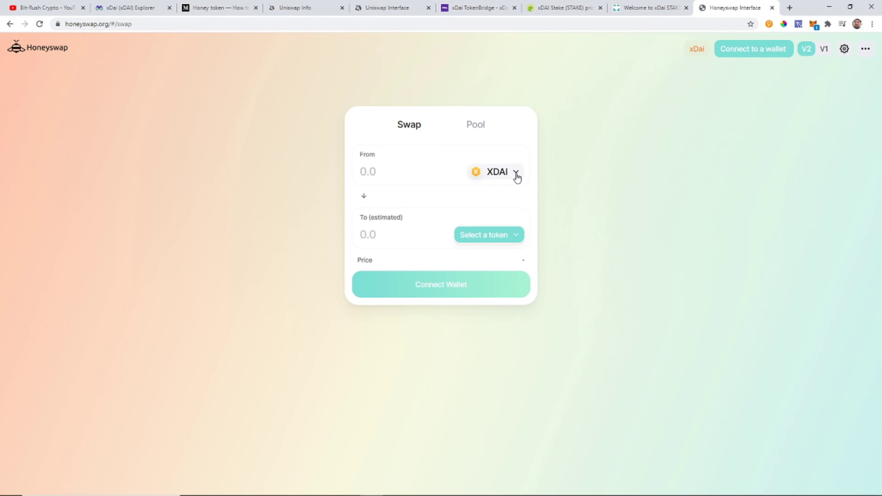
Start choosing the token to receive and select Honeyswap Default as the token list.
left_click(515, 237)
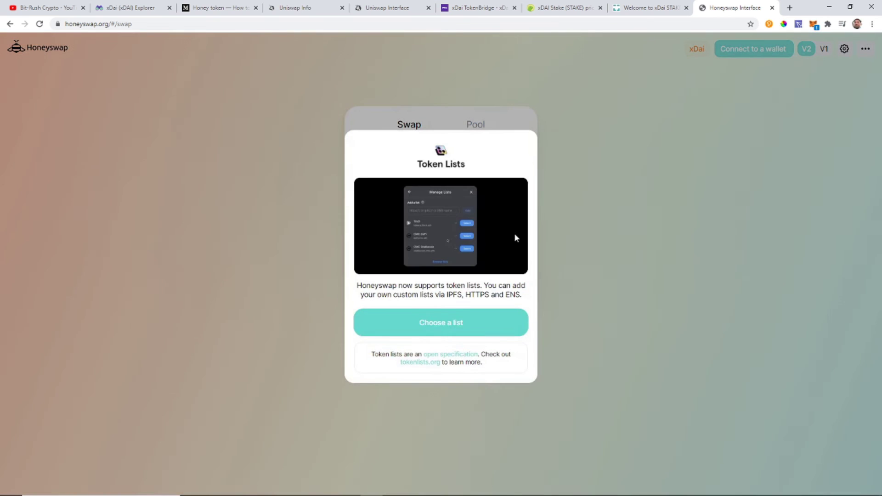
left_click(433, 328)
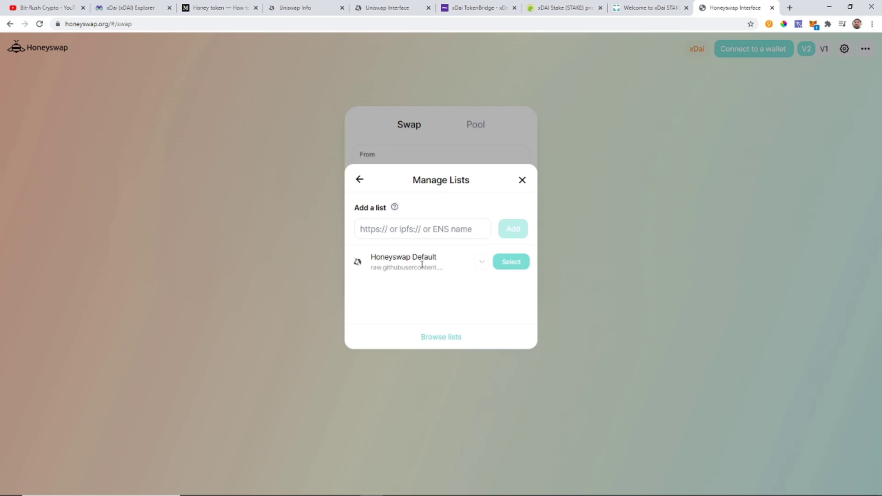
left_click(519, 267)
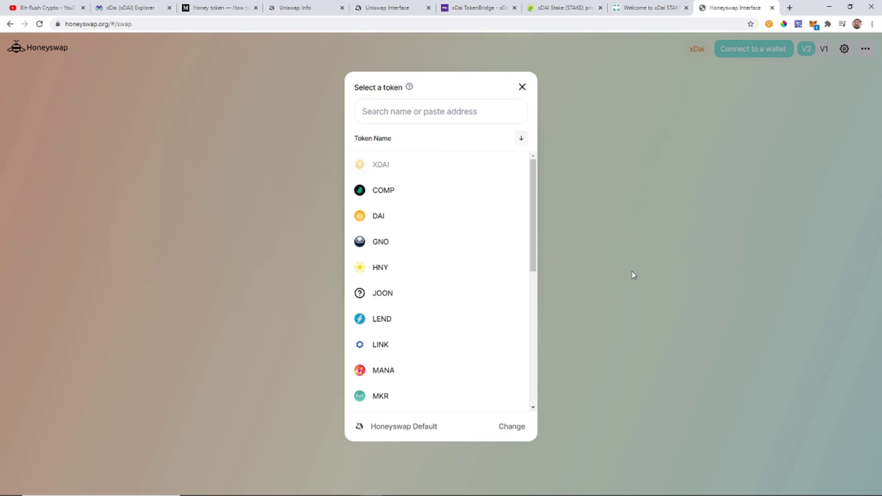
Browse the tokens offered in the Honeyswap Default list and close the token selection without picking one.
scroll(501, 370, "down", 5)
scroll(503, 373, "up", 5)
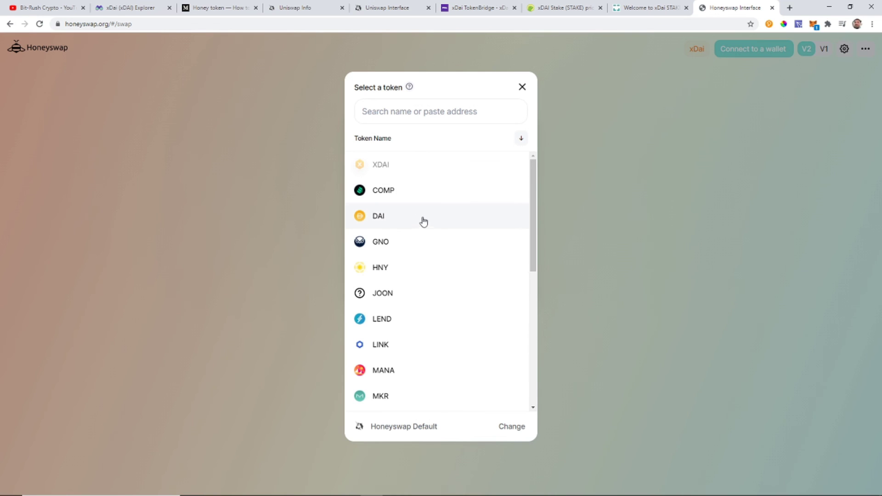
scroll(417, 199, "down", 3)
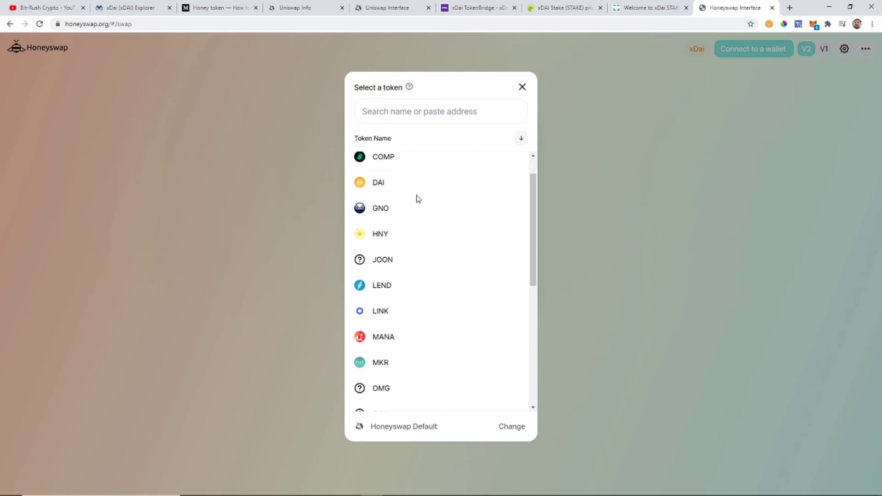
scroll(418, 199, "down", 4)
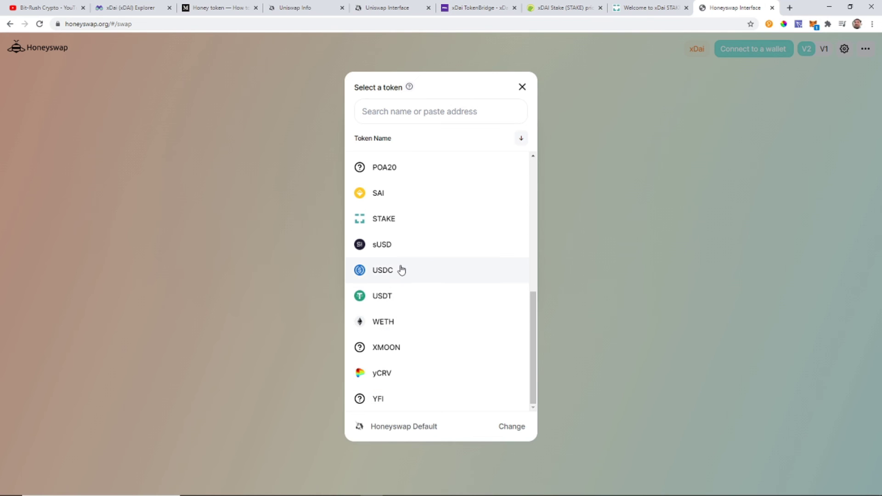
scroll(396, 267, "up", 2)
scroll(398, 267, "up", 1)
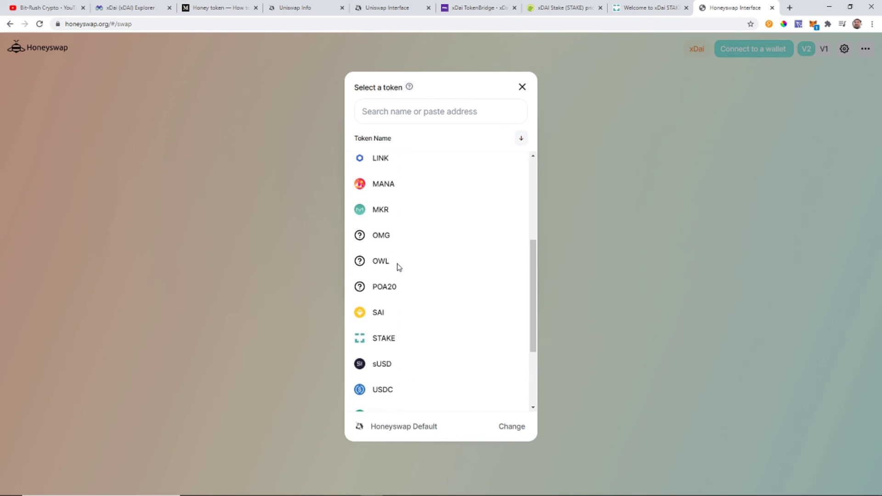
scroll(421, 268, "up", 1)
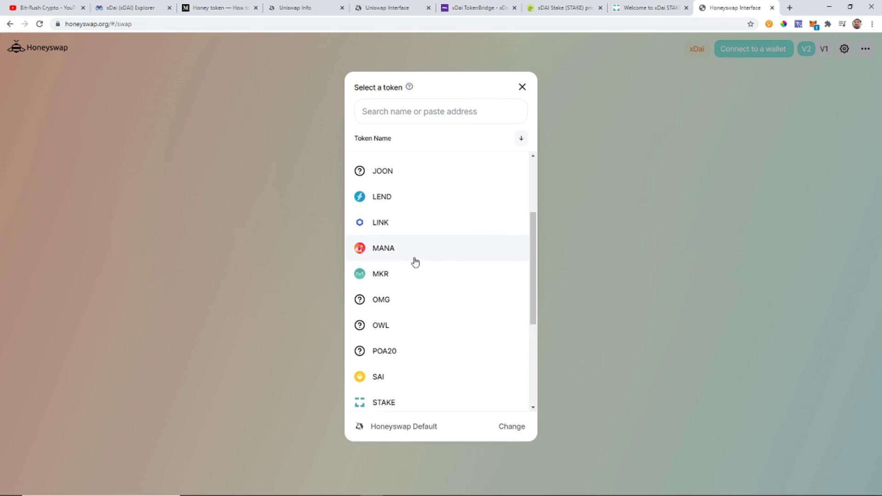
scroll(415, 262, "down", 4)
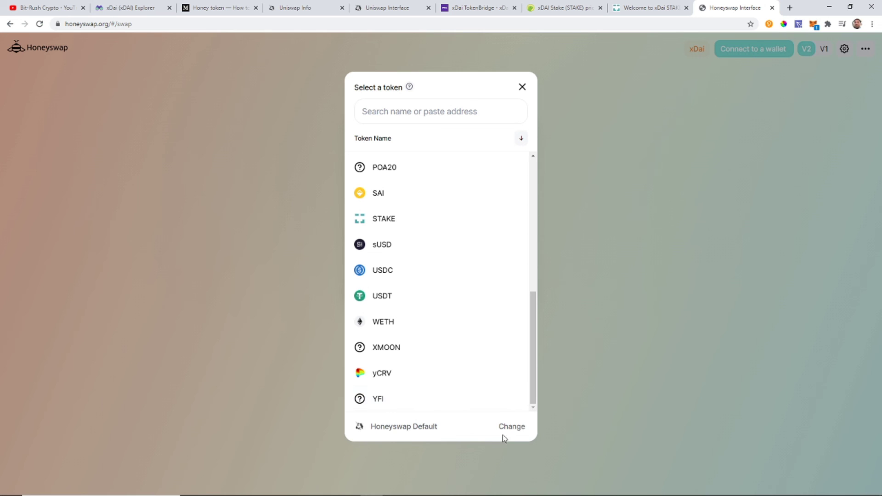
scroll(467, 360, "up", 5)
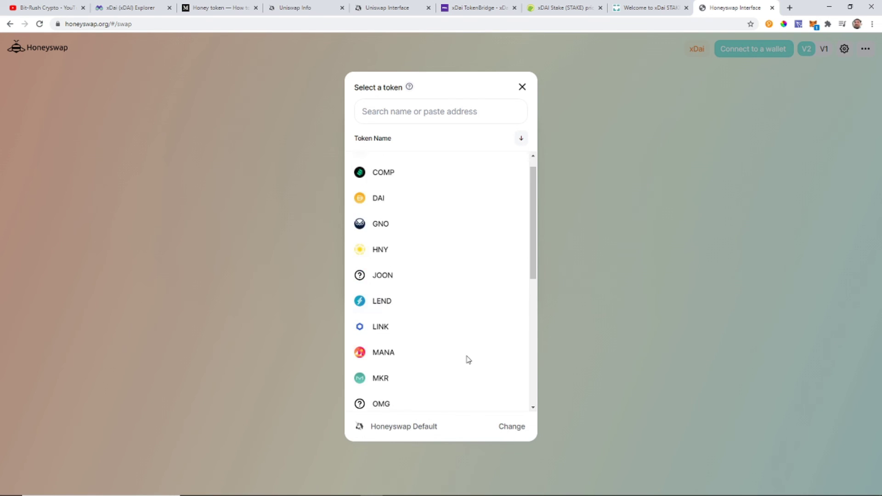
left_click(522, 88)
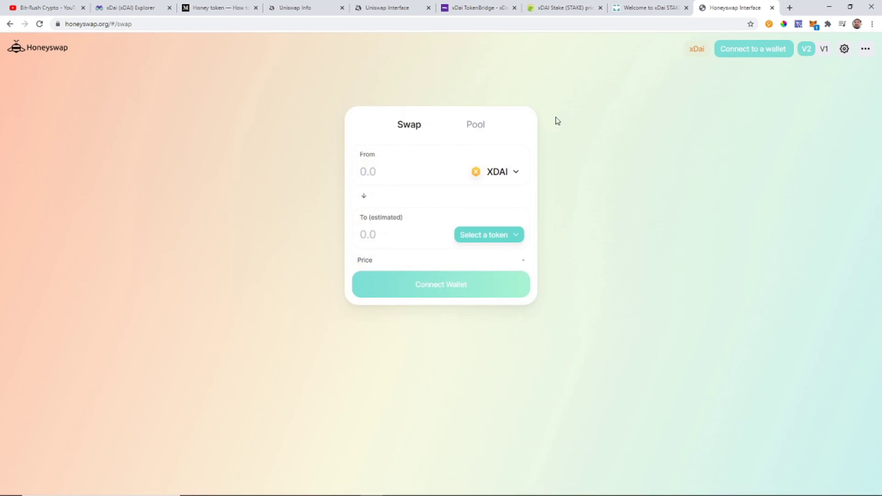